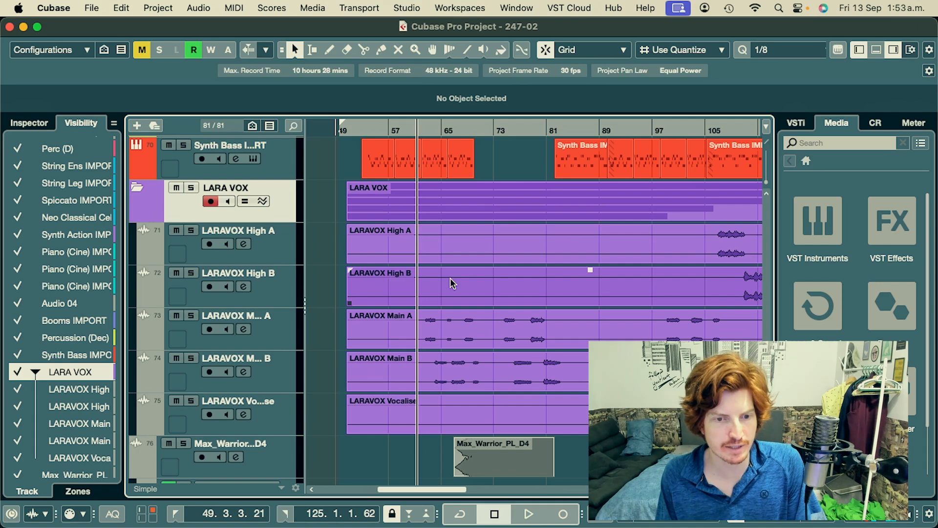
- Look over the recorded High, Main and Vocalise vocal tracks across the arrangement from bar 49 to bar 125
scroll(450, 277, right, 3)
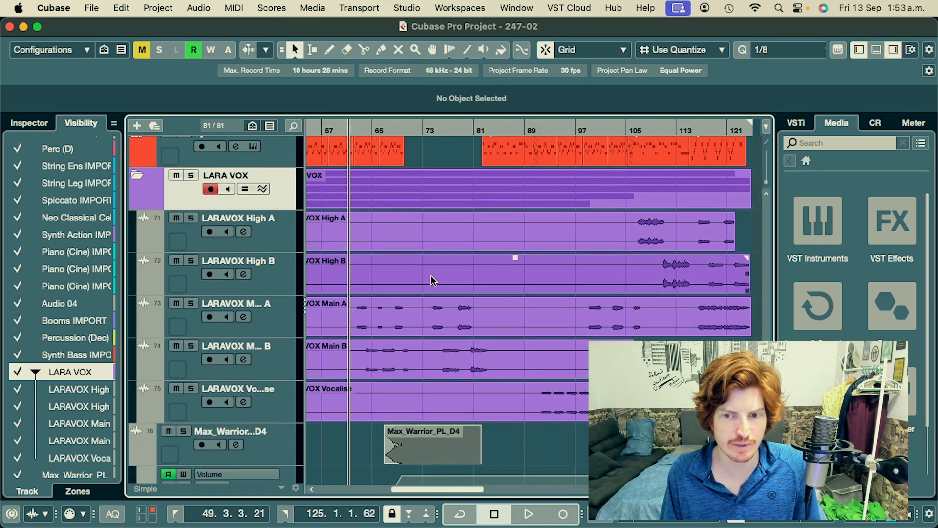
scroll(431, 277, down, 1)
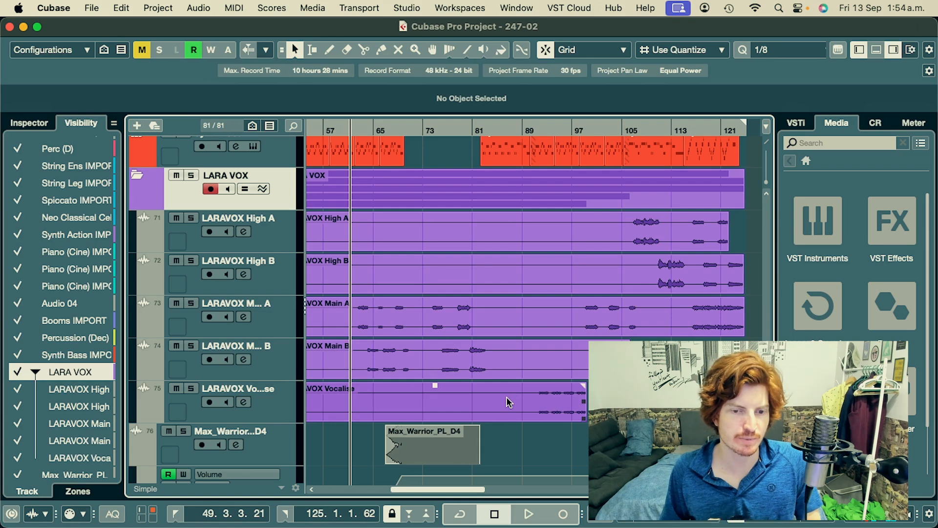
scroll(538, 348, down, 5)
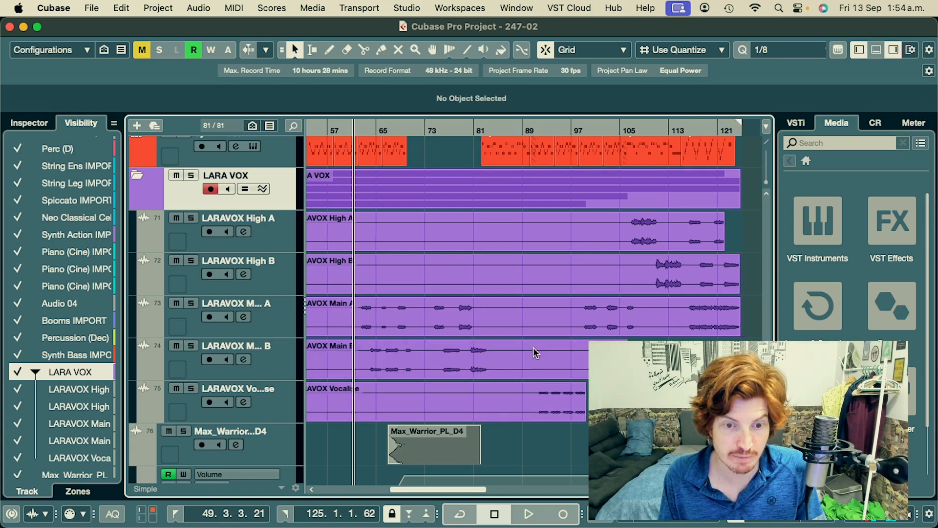
scroll(516, 290, up, 5)
scroll(517, 289, right, 3)
scroll(516, 289, down, 1)
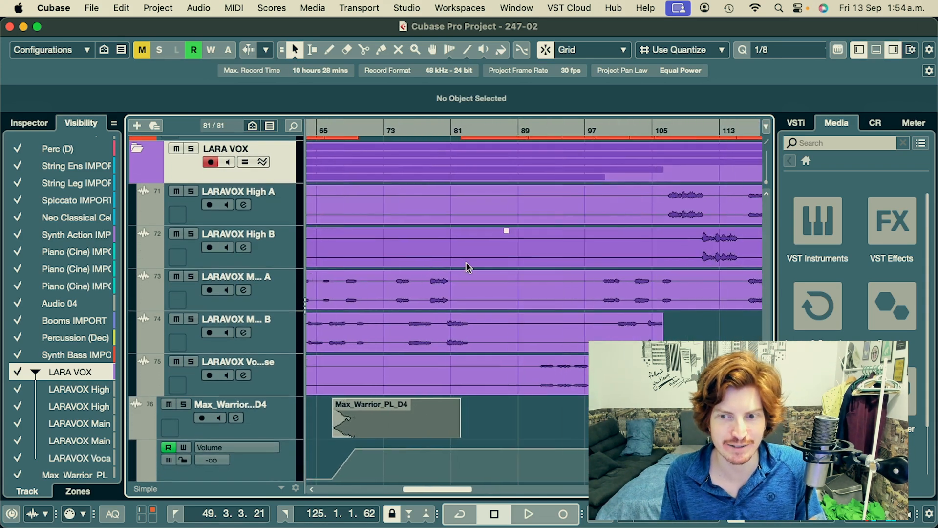
scroll(416, 273, left, 3)
scroll(423, 283, up, 1)
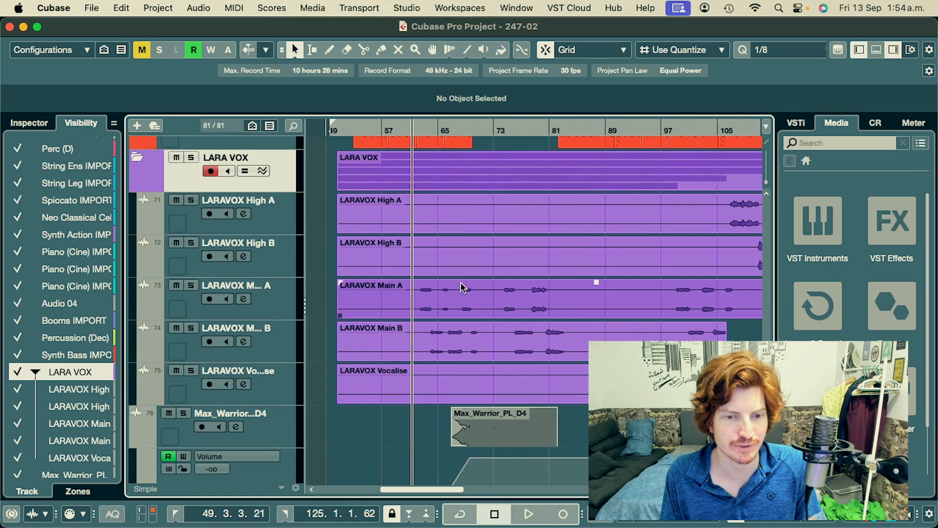
scroll(449, 282, up, 2)
scroll(447, 282, left, 1)
scroll(447, 282, up, 1)
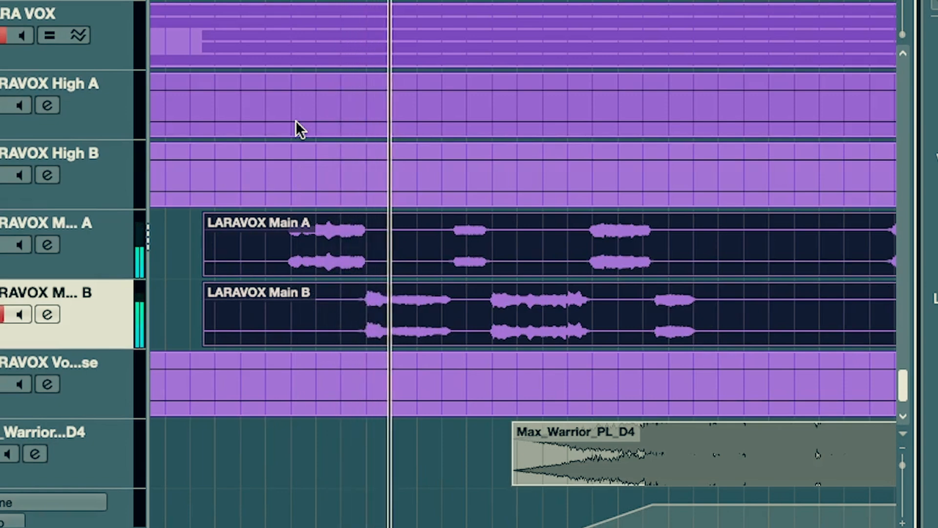
- Examine how the phrases on the Main A and Main B vocal events alternate and overlap during soloed playback
scroll(343, 187, right, 1)
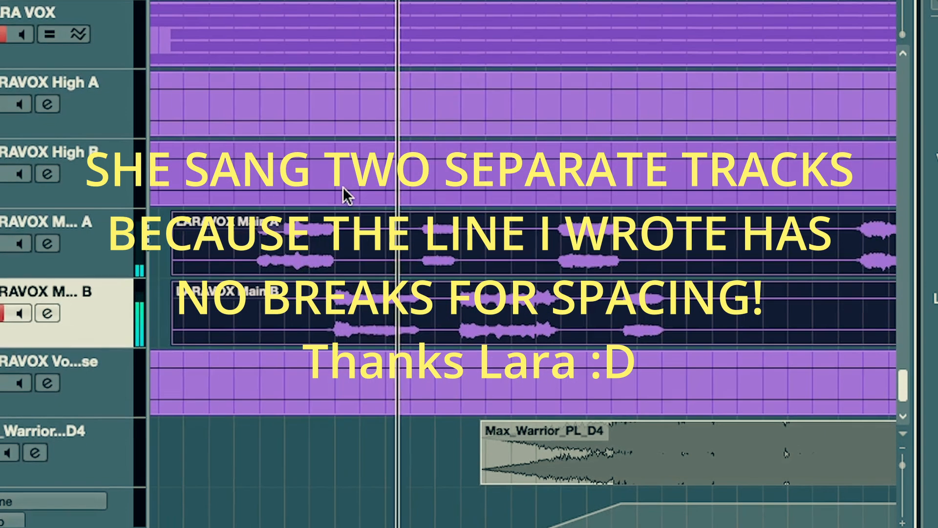
scroll(360, 192, right, 1)
scroll(318, 195, right, 2)
scroll(344, 174, down, 1)
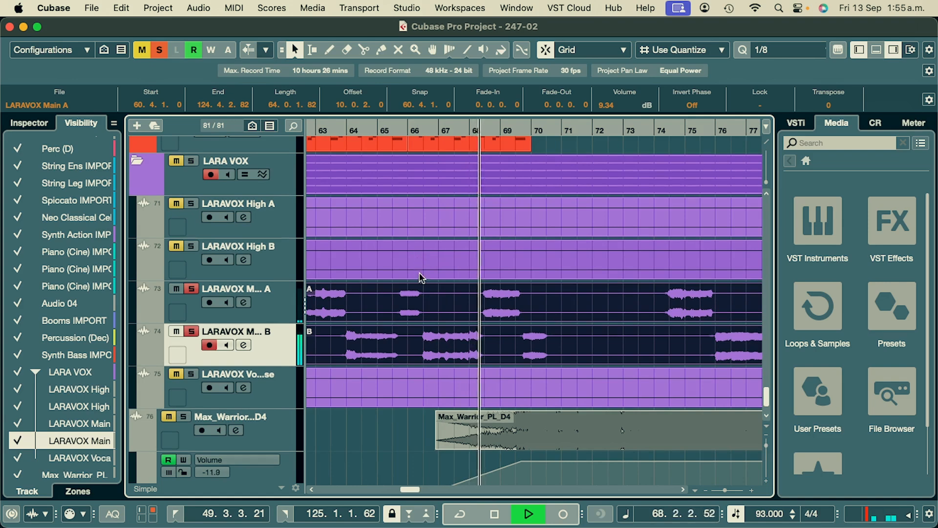
scroll(469, 289, left, 3)
scroll(503, 288, down, 5)
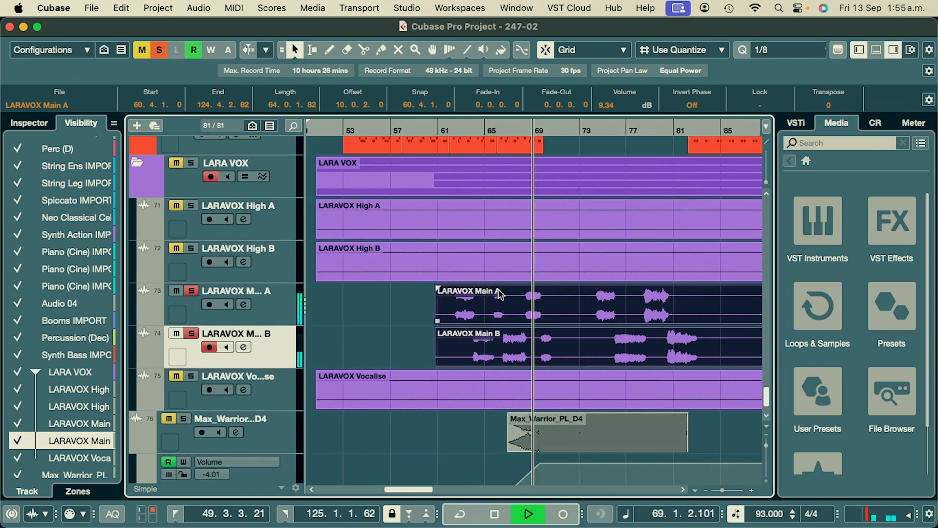
scroll(505, 297, up, 3)
scroll(469, 296, right, 5)
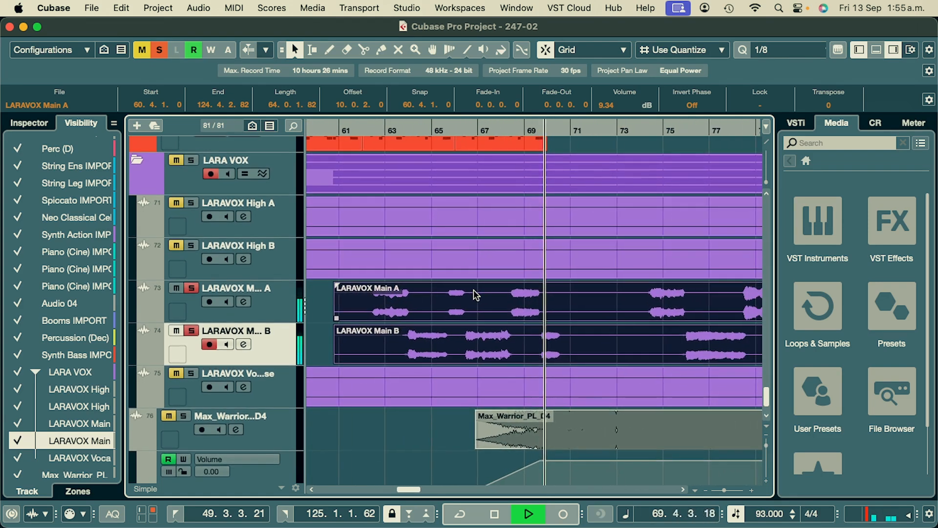
scroll(436, 293, left, 3)
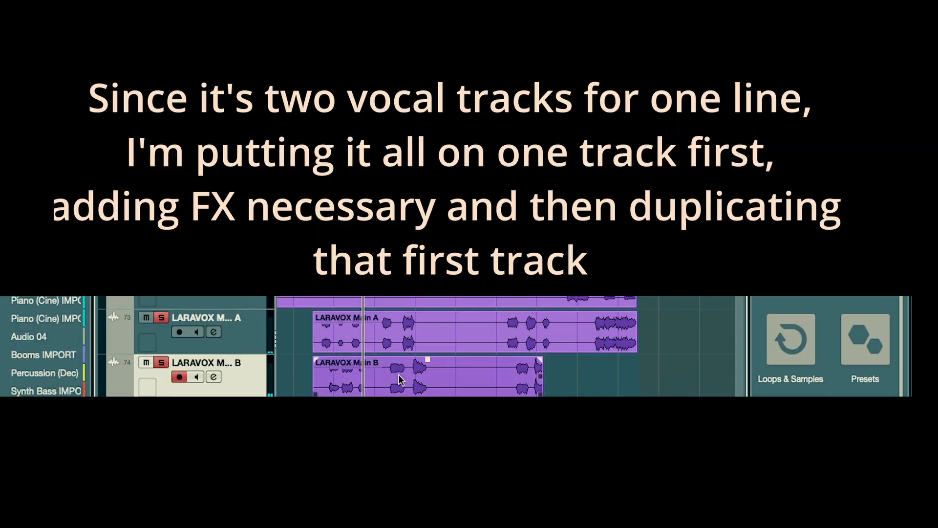
- Move the Main B vocal event onto the Main A track and select that track
drag(365, 380, 560, 345)
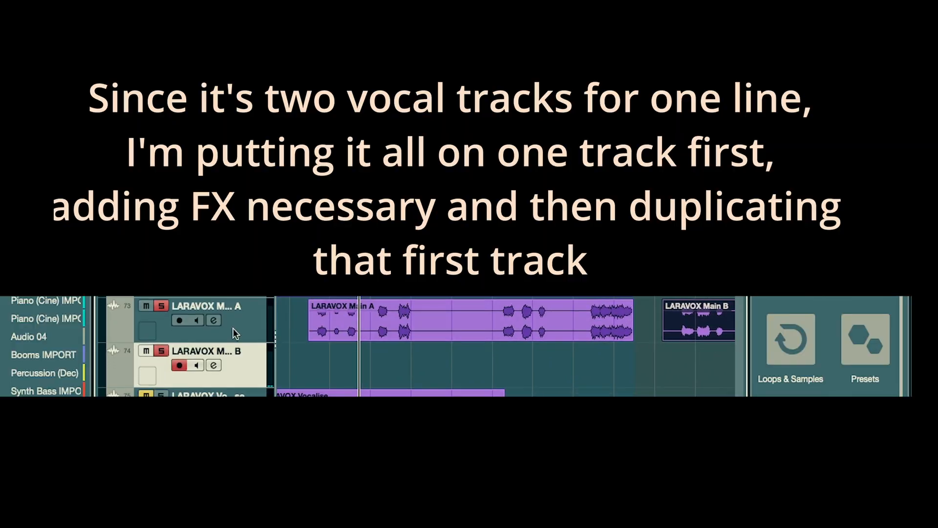
click(244, 333)
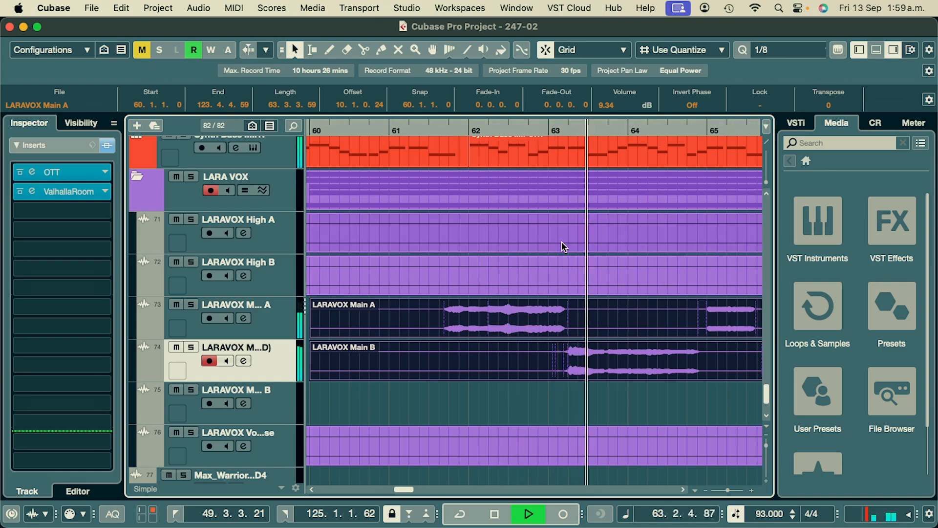
- Examine the Main A and Main B vocal events against the synth bass and percussion parts during playback
scroll(561, 241, right, 3)
scroll(488, 251, down, 8)
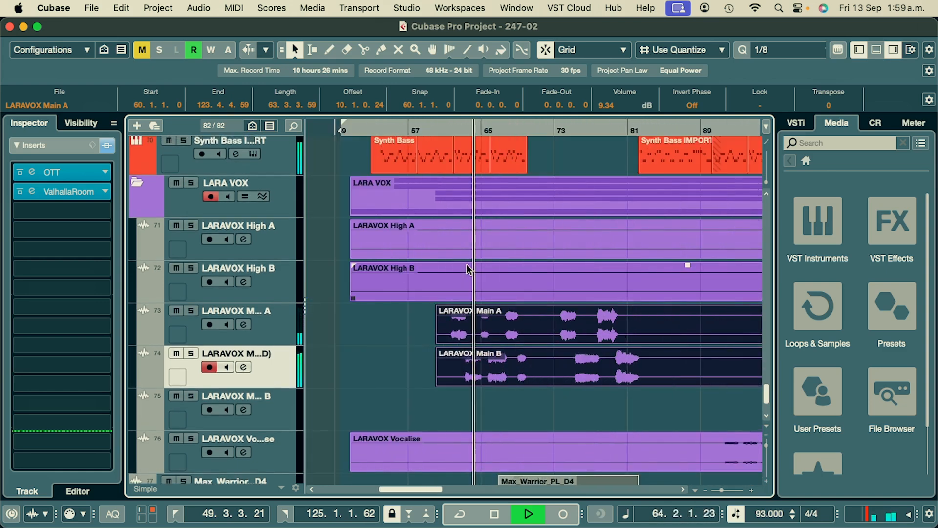
scroll(481, 264, right, 2)
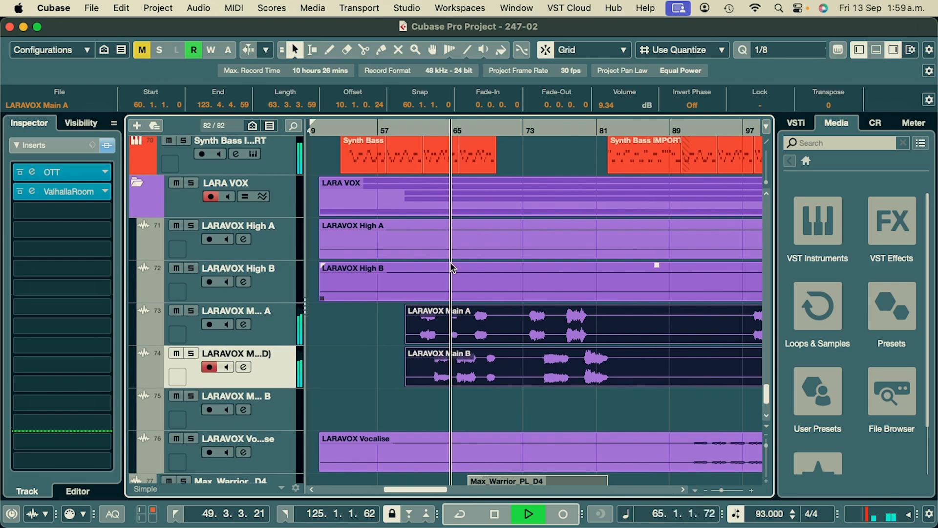
scroll(450, 302, up, 4)
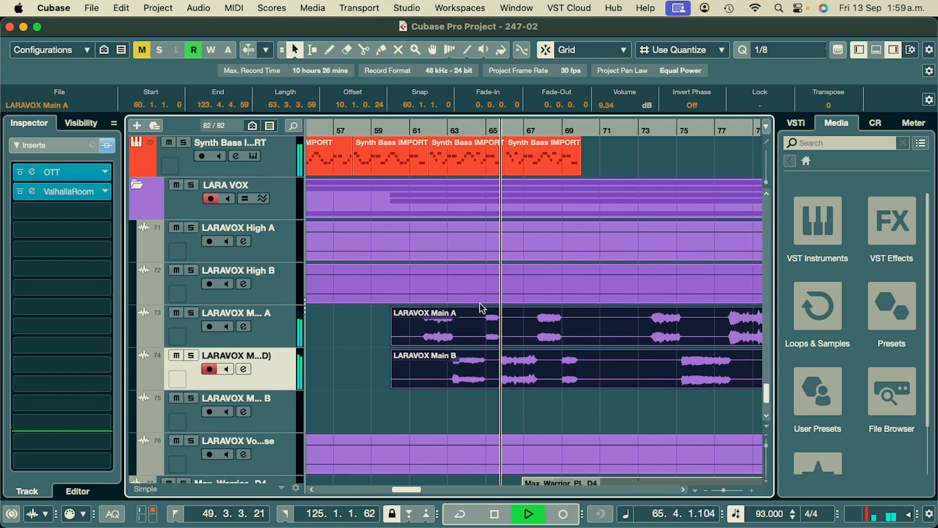
scroll(459, 293, up, 3)
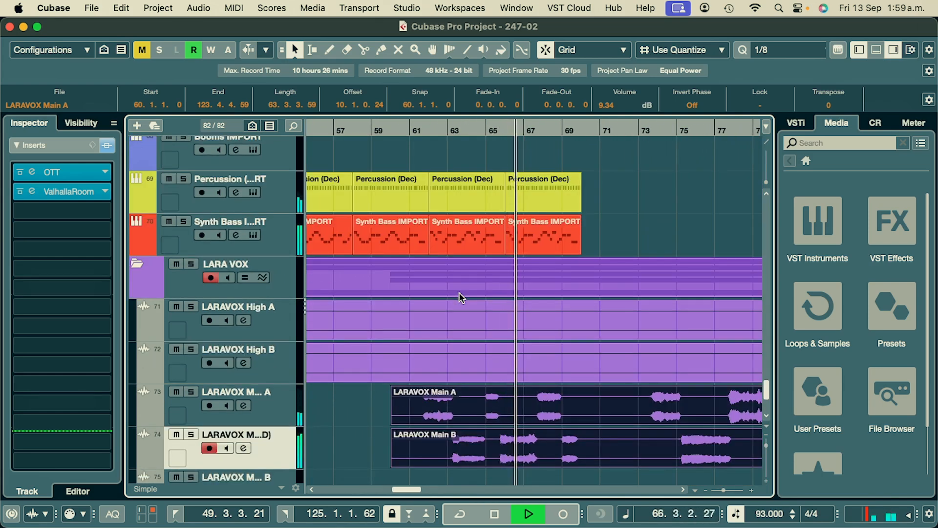
scroll(459, 292, down, 4)
scroll(458, 292, up, 4)
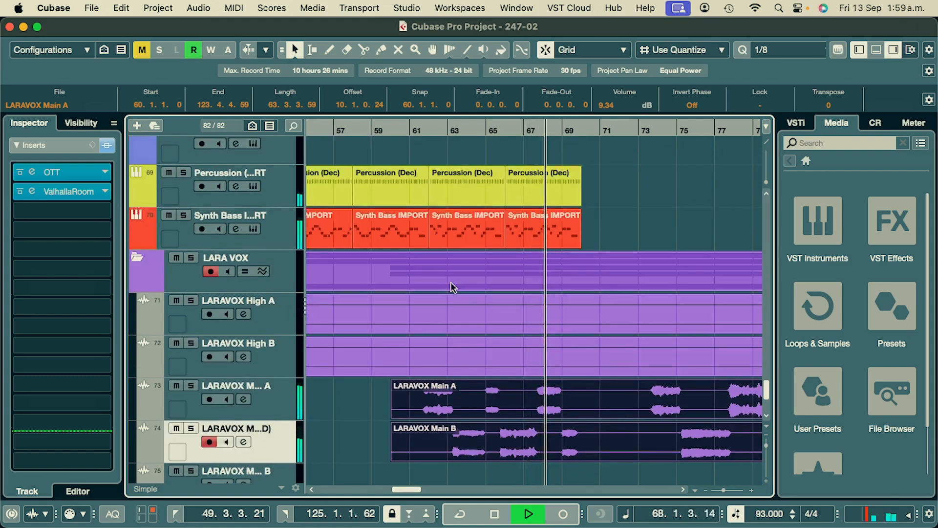
scroll(450, 287, up, 3)
scroll(415, 266, left, 1)
scroll(381, 254, up, 6)
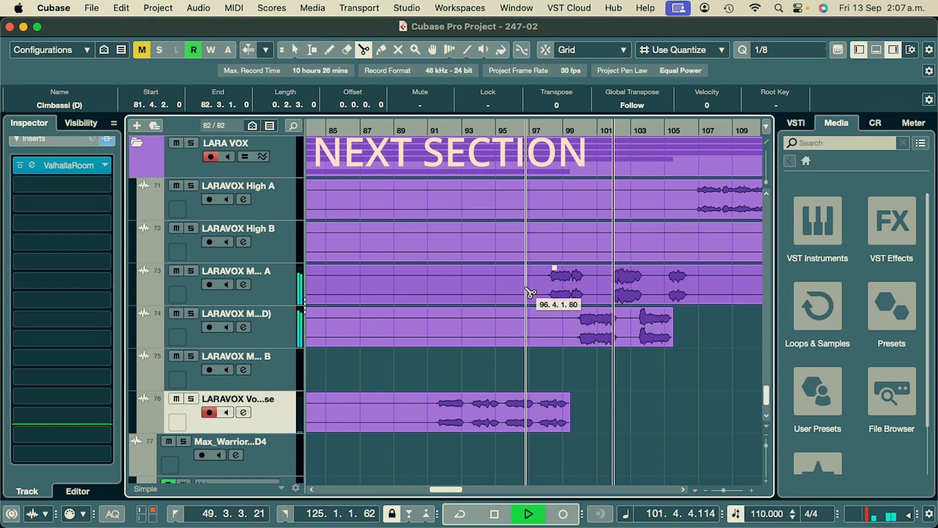
- Split the Main A and Main B vocal events at about bar 97 and return to the Object Selection tool
click(530, 281)
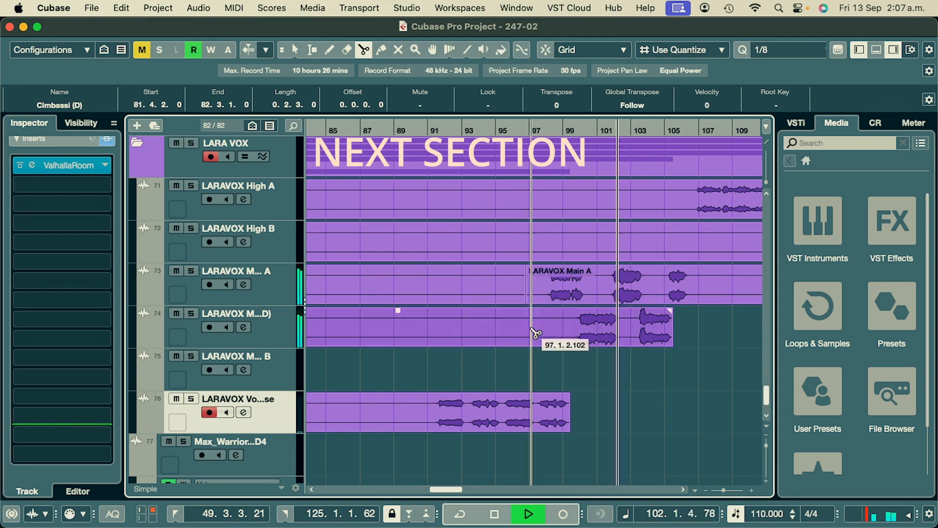
click(529, 332)
key(1)
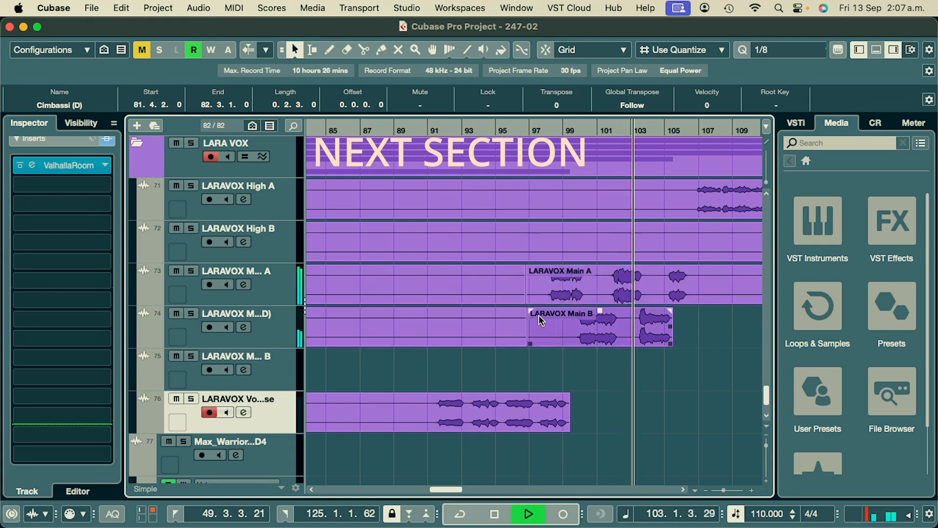
scroll(485, 288, right, 4)
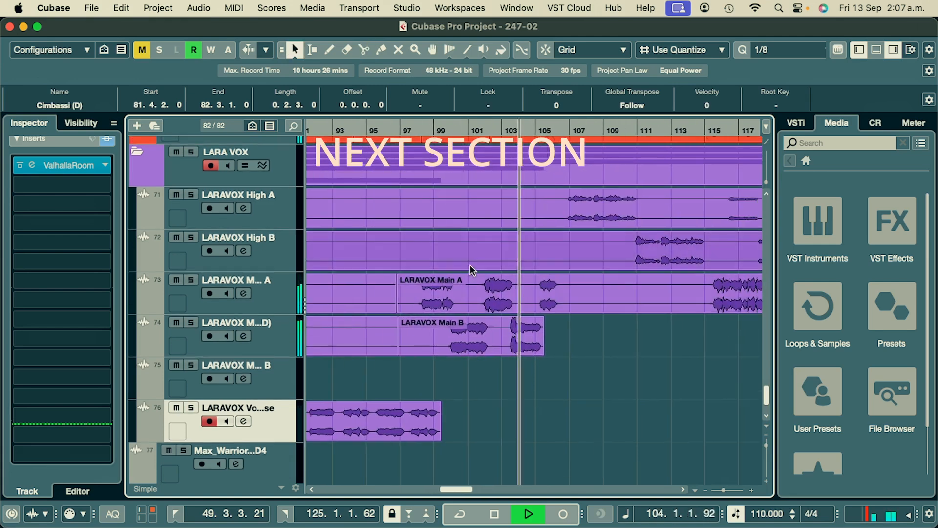
scroll(471, 268, up, 3)
scroll(526, 275, down, 3)
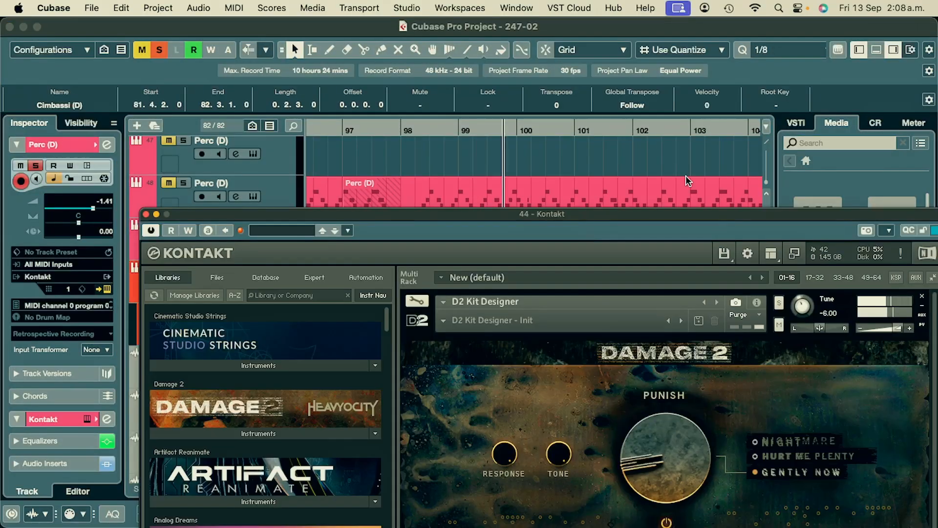
- Reposition the Kontakt window showing Damage 2 for the Perc (D) track, and close it
drag(758, 214, 565, 133)
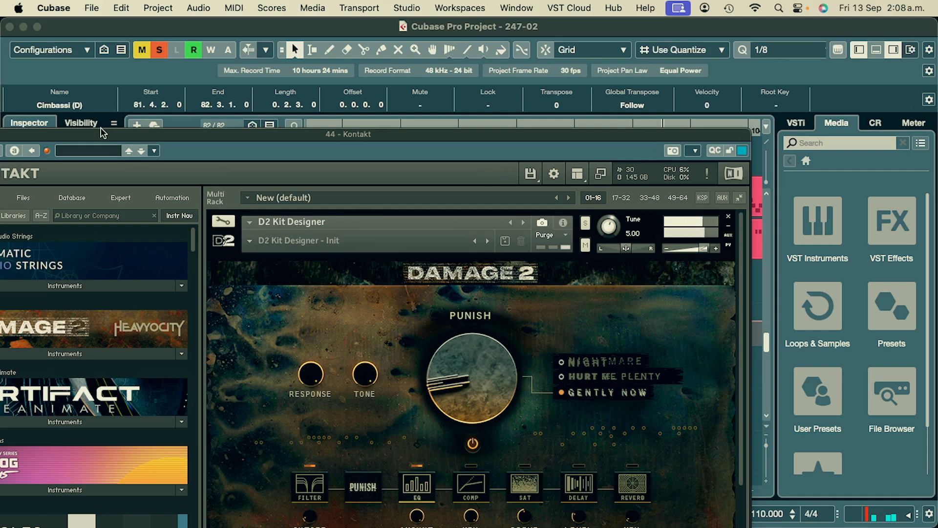
drag(102, 132, 288, 127)
click(138, 130)
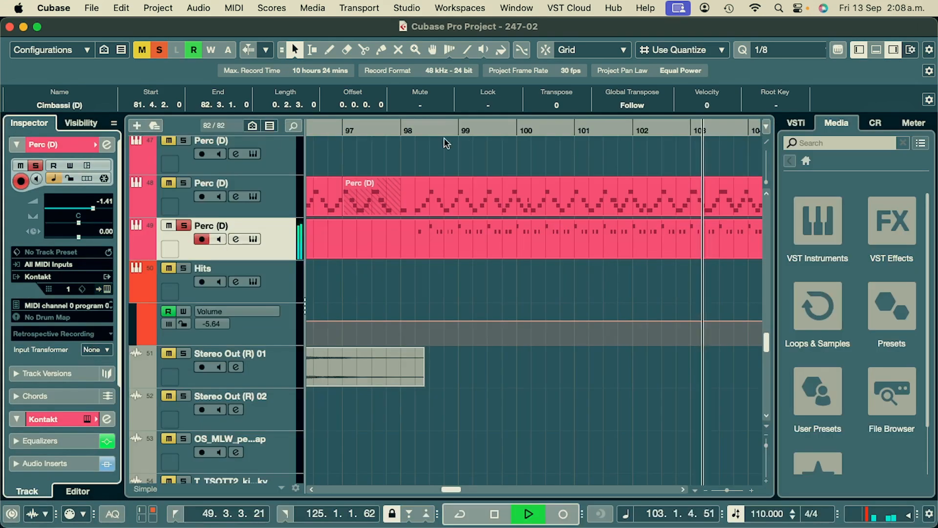
- Clear all track solos and, with playback from bar 98, set the selected Perc (D) track's volume to -3.35
click(408, 132)
click(157, 52)
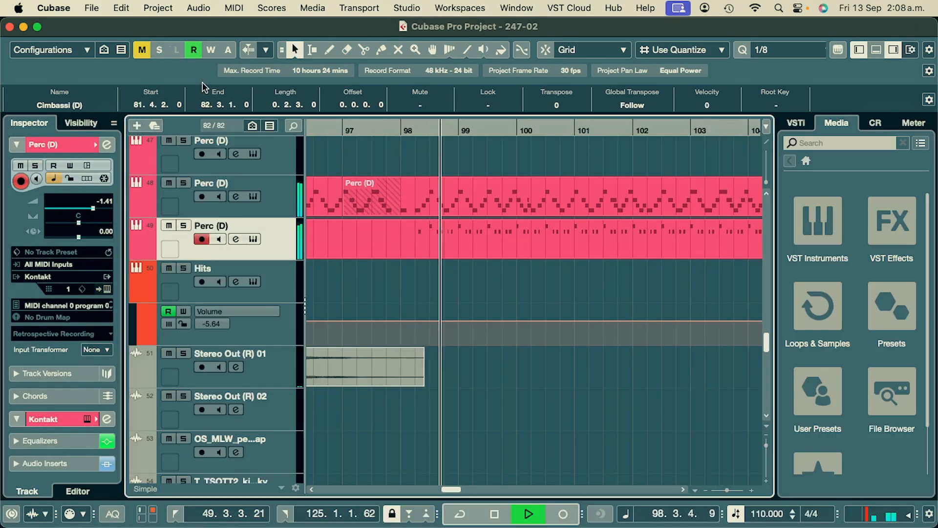
drag(95, 211, 89, 211)
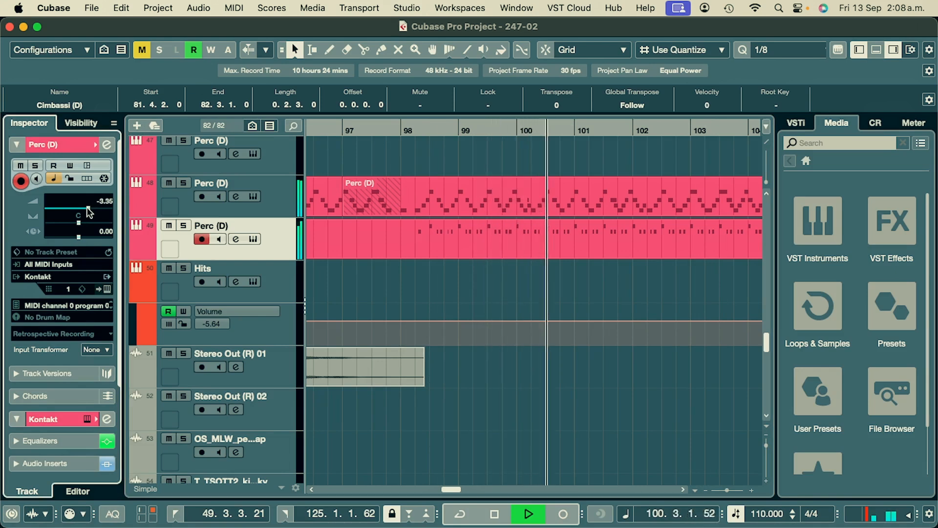
scroll(400, 259, down, 6)
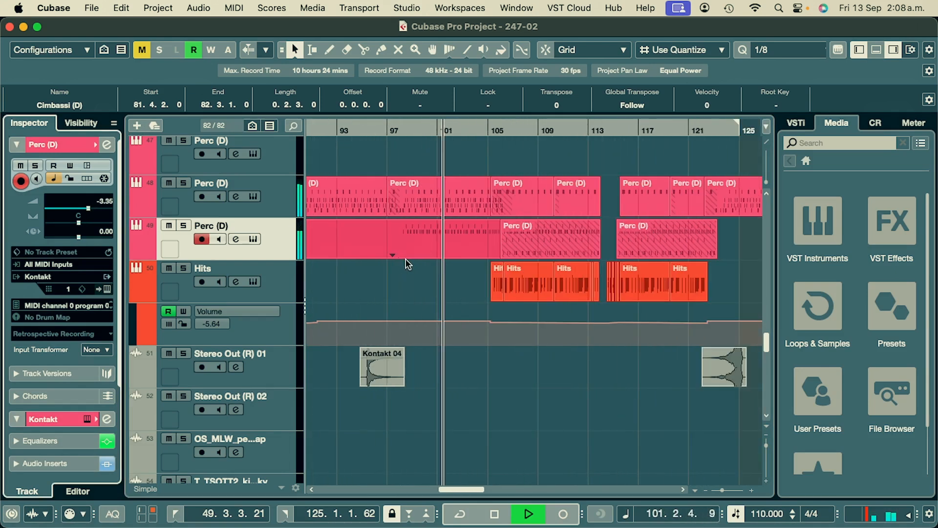
scroll(408, 264, down, 2)
scroll(577, 240, up, 10)
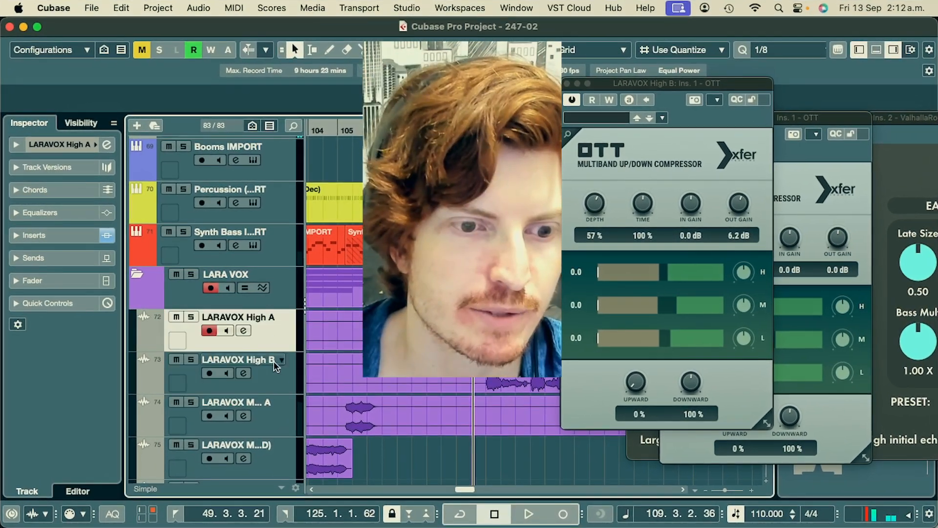
- Select the High B vocal track and show its channel equalizer settings
click(279, 369)
scroll(440, 313, right, 3)
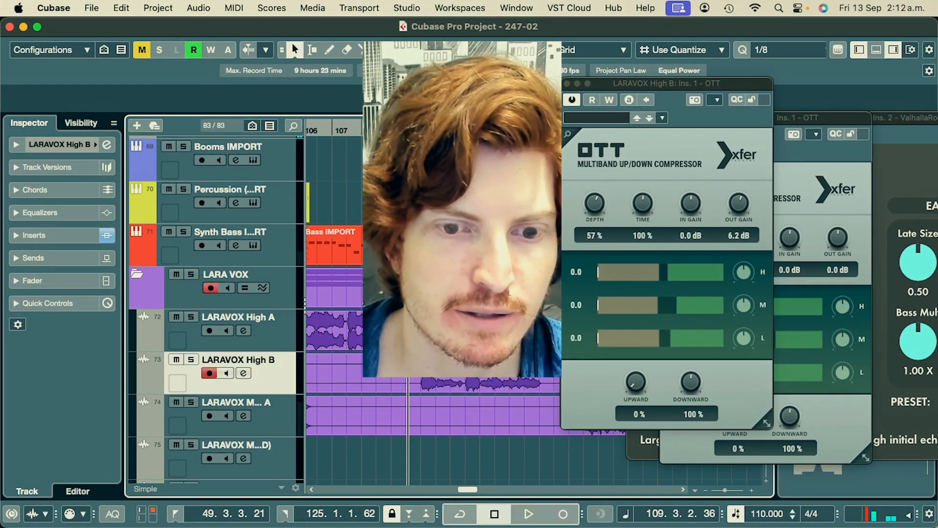
scroll(439, 313, left, 3)
scroll(440, 313, right, 2)
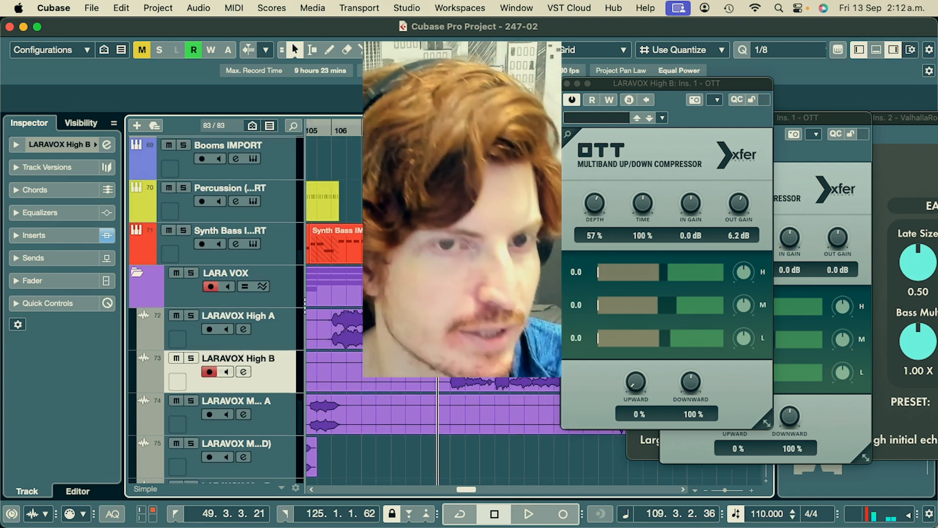
click(85, 214)
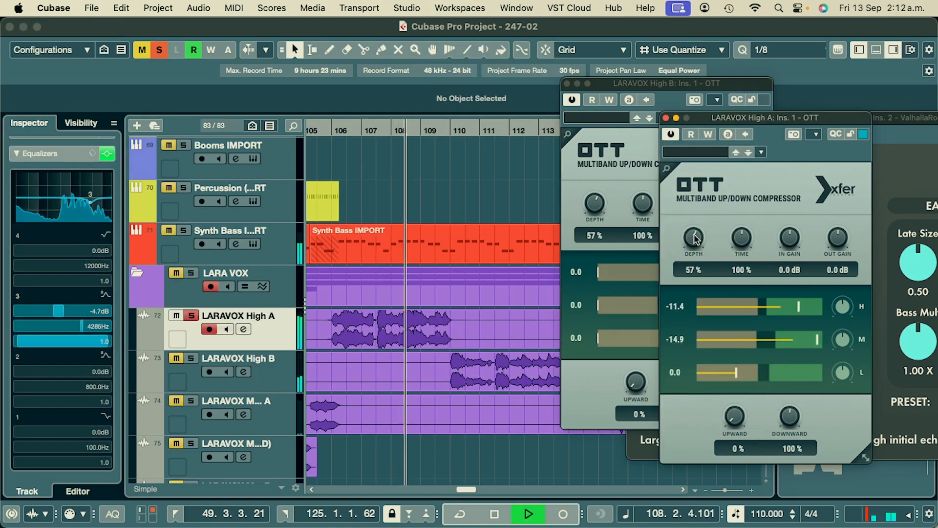
- Set OTT on the High A vocal to 50% depth, 32% time, 10.6 dB in gain and 7.5 dB out gain, and unsolo the track
drag(691, 259, 693, 244)
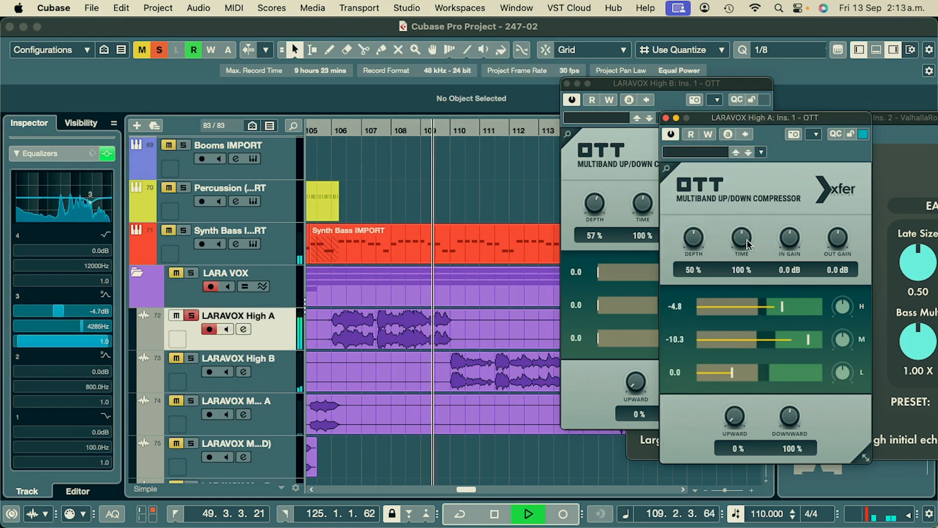
drag(740, 279, 740, 278)
drag(790, 241, 794, 219)
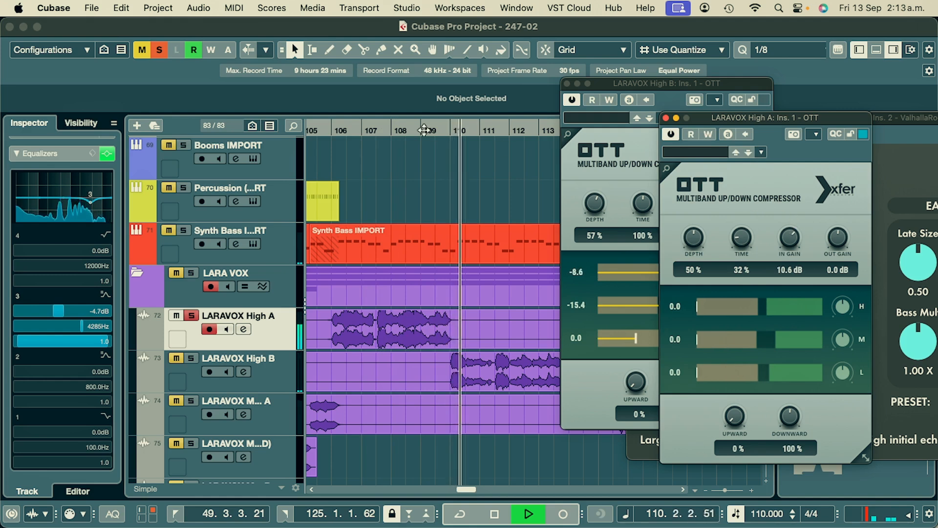
click(352, 132)
drag(834, 248, 840, 238)
key(s)
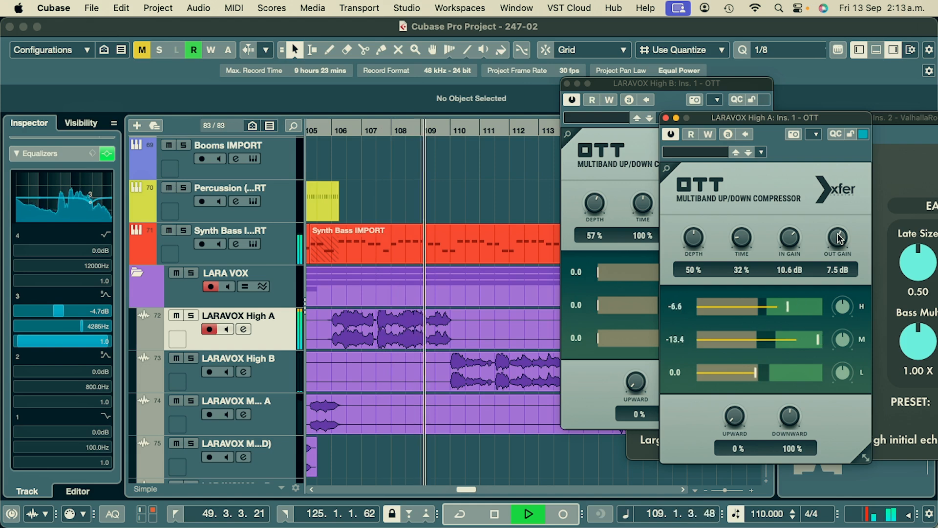
- Set the High A vocal's lowest equalizer band to a gain of -24.0 dB at 51.4 Hz
drag(22, 201, 29, 229)
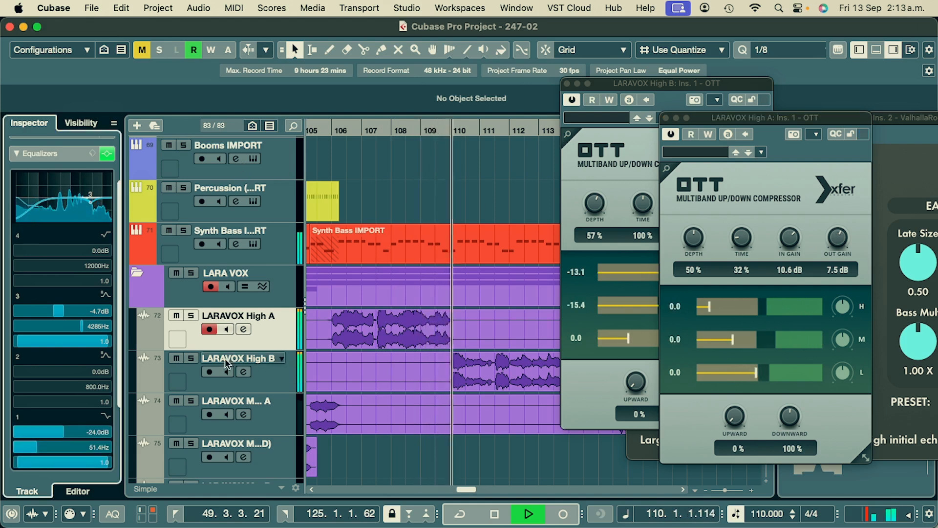
- With playback from bar 106, check OTT on both high vocals and set High A's highest equalizer band to 6.0 dB at 7044 Hz
click(266, 376)
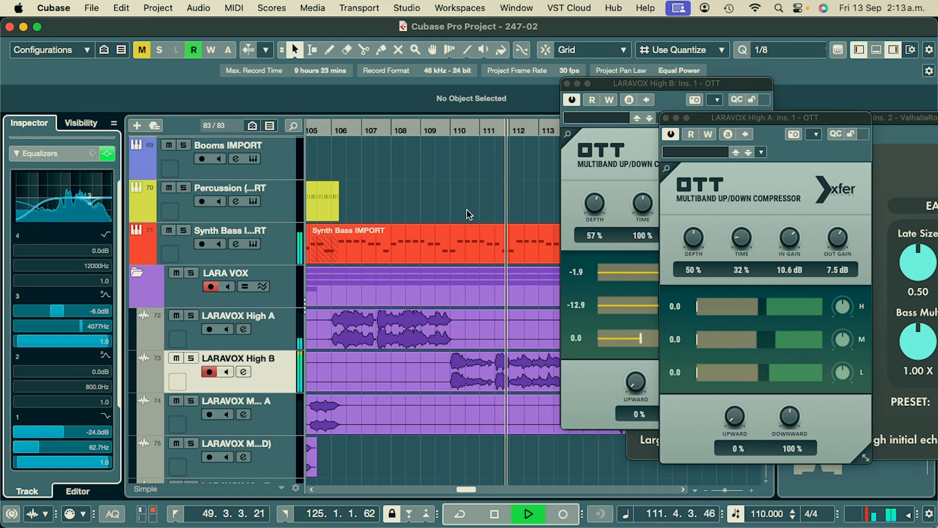
click(333, 131)
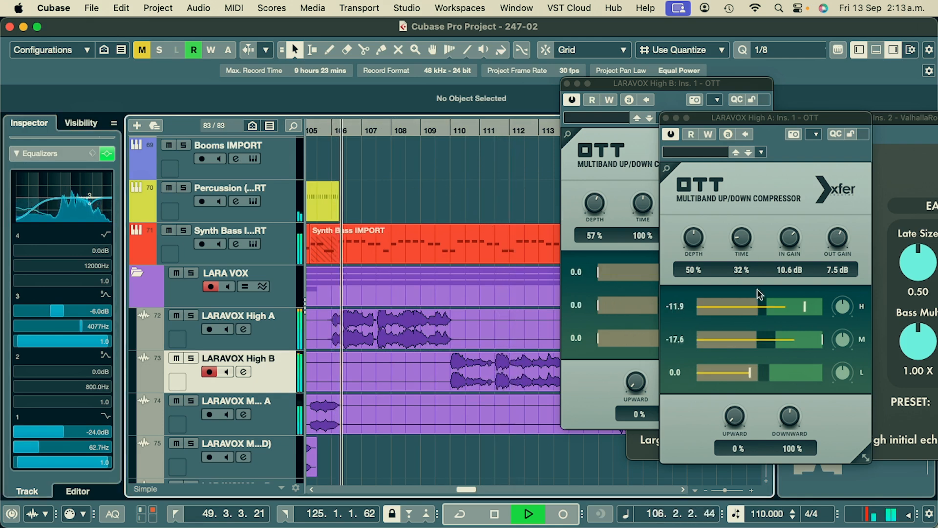
click(783, 302)
click(628, 259)
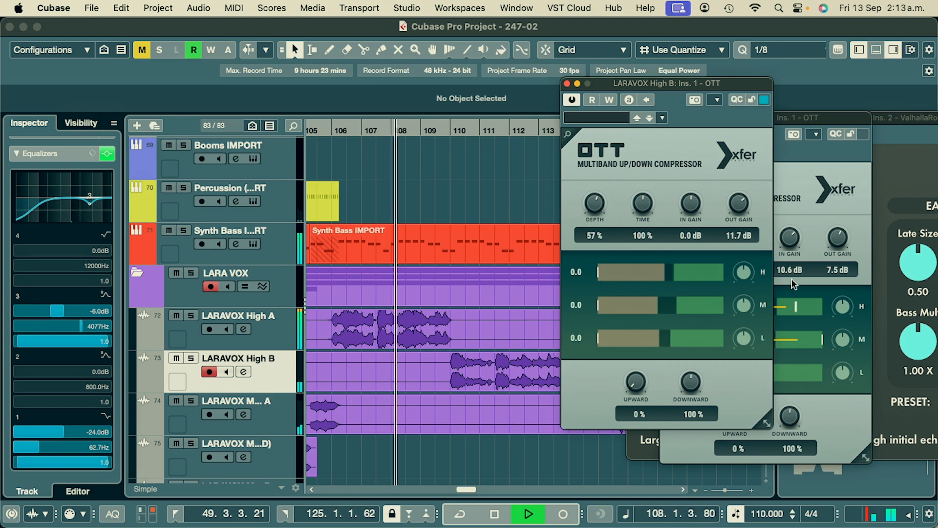
click(796, 259)
click(281, 340)
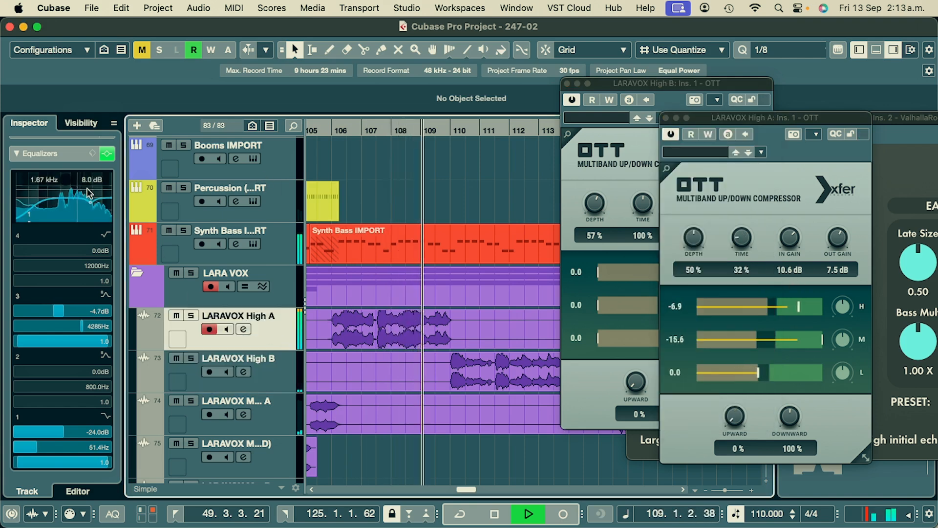
drag(88, 192, 99, 189)
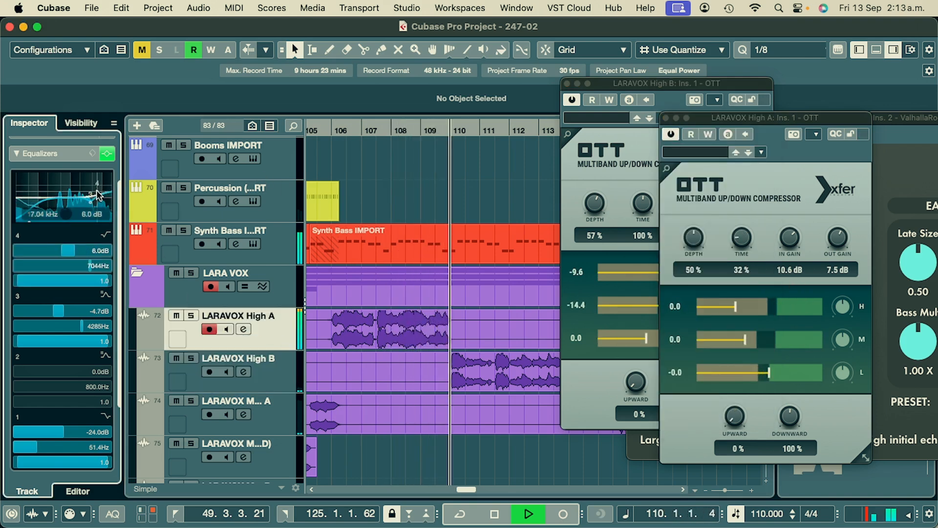
- On the High B vocal's equalizer, set band 4 to 7.3 dB at 6068 Hz and band 3 to -2.7 dB at 3180 Hz
key(Down)
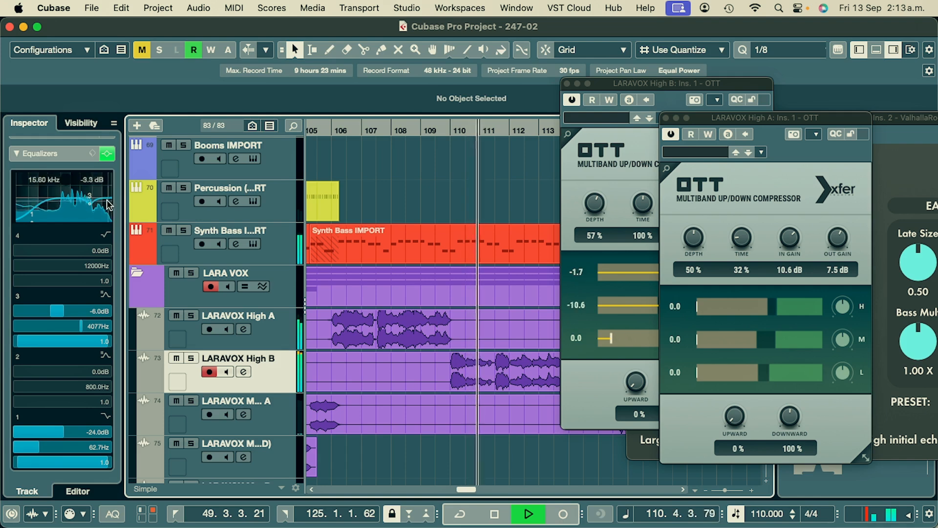
drag(109, 204, 86, 196)
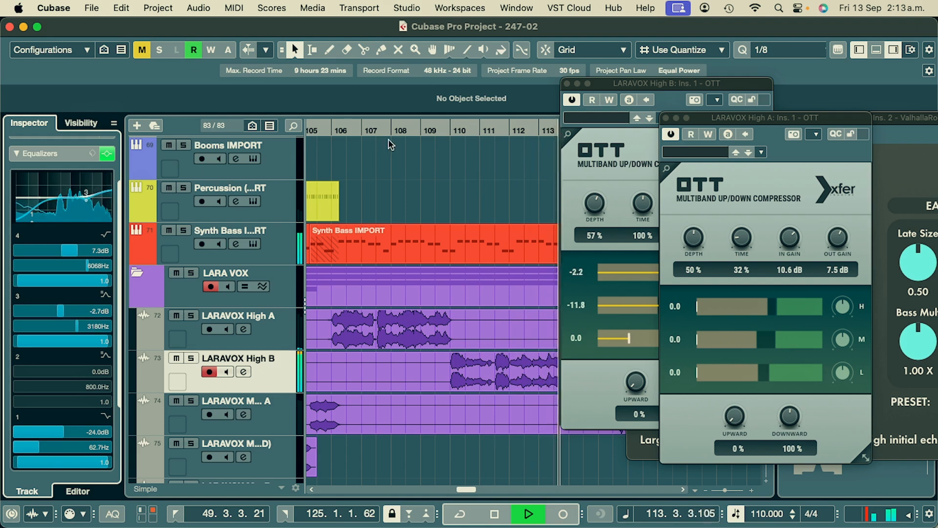
- Replay from bar 106, set High A's third equalizer band to -3.3 dB at 2740 Hz, and close the OTT and ValhallaRoom windows
click(350, 129)
click(289, 329)
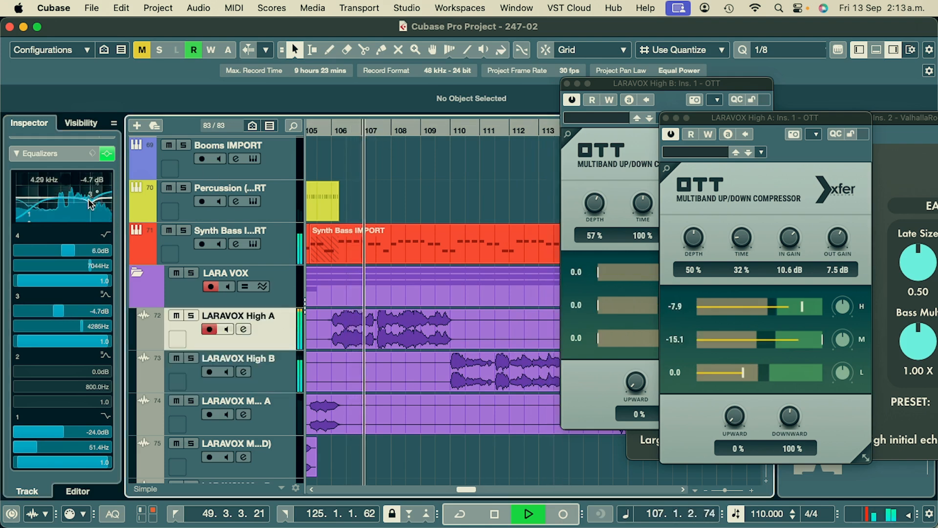
drag(84, 201, 86, 204)
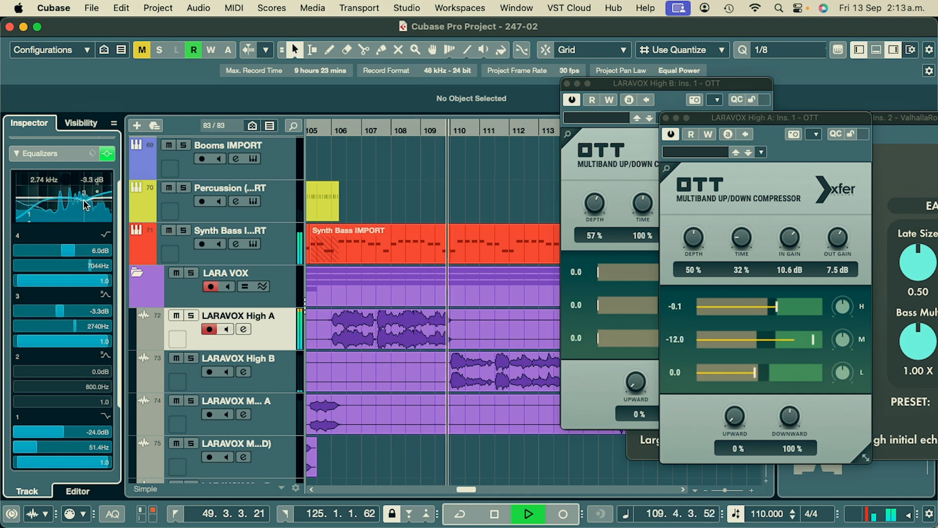
click(666, 117)
click(567, 83)
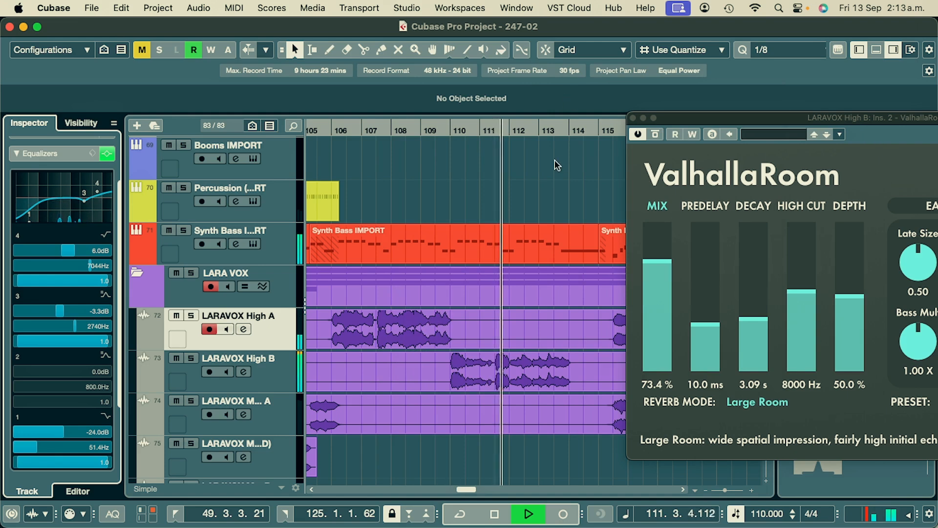
click(633, 118)
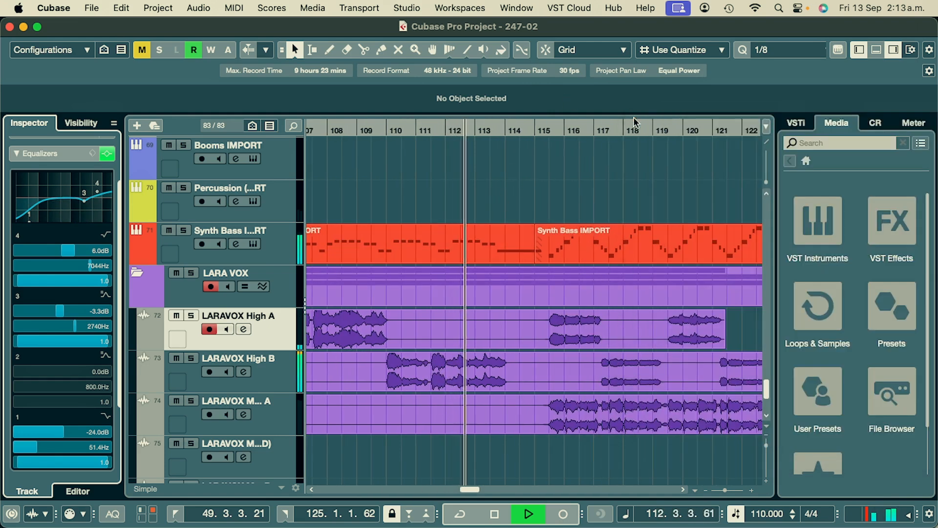
- Solo the Main A vocal to audition its closing passage against the high vocals, and clear the solo
scroll(505, 215, right, 3)
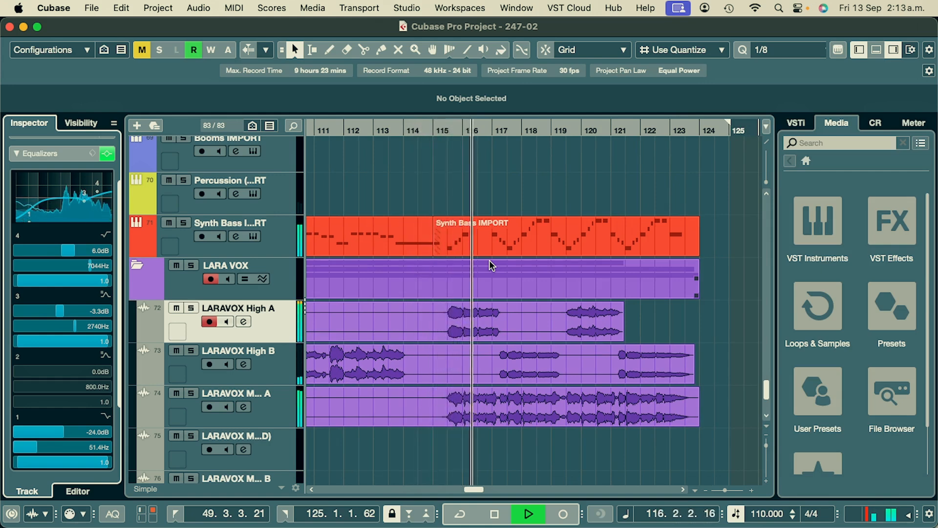
click(243, 412)
key(s)
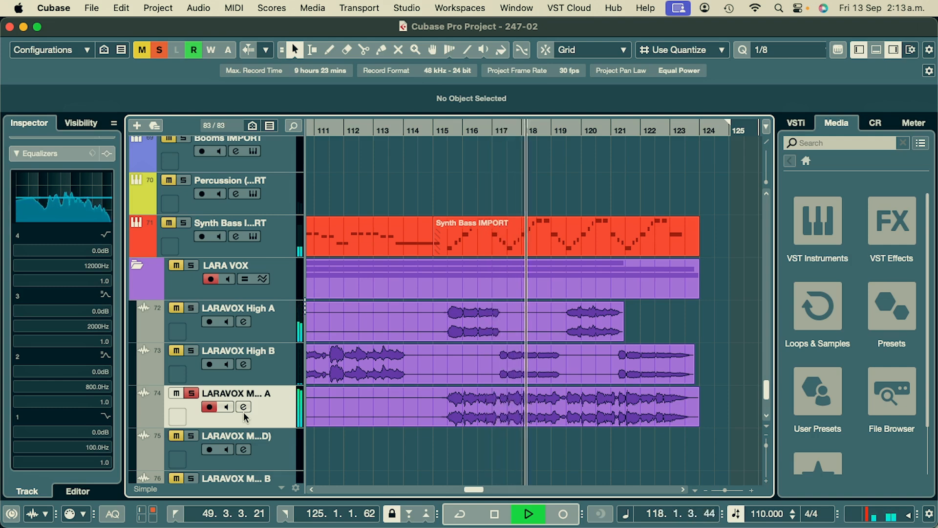
scroll(455, 288, right, 5)
scroll(455, 288, down, 1)
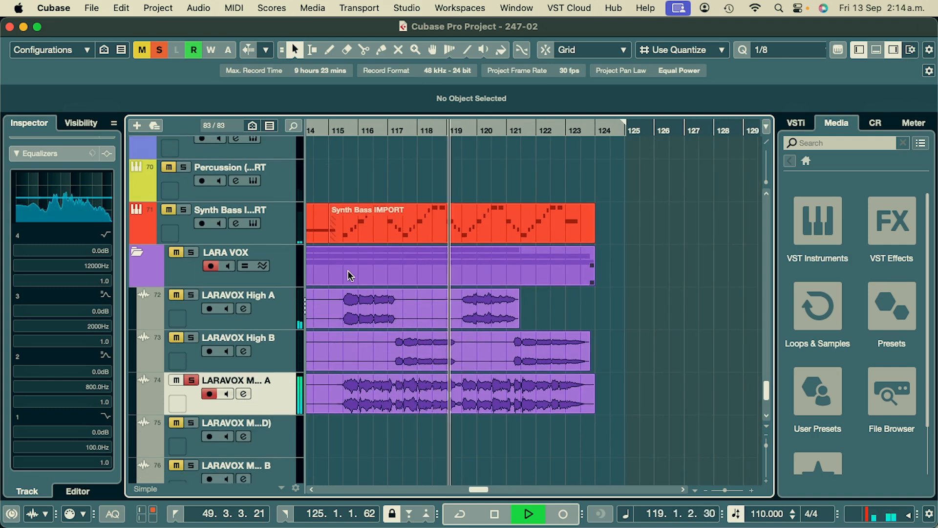
key(s)
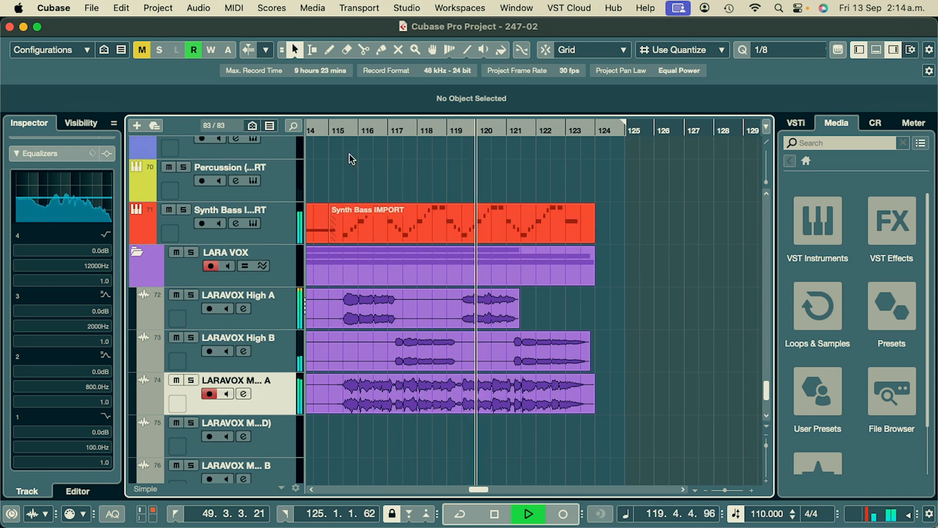
- Audition the High A and High B vocals in solo from bar 115, clear the solo and stop playback
click(341, 130)
click(291, 319)
key(s)
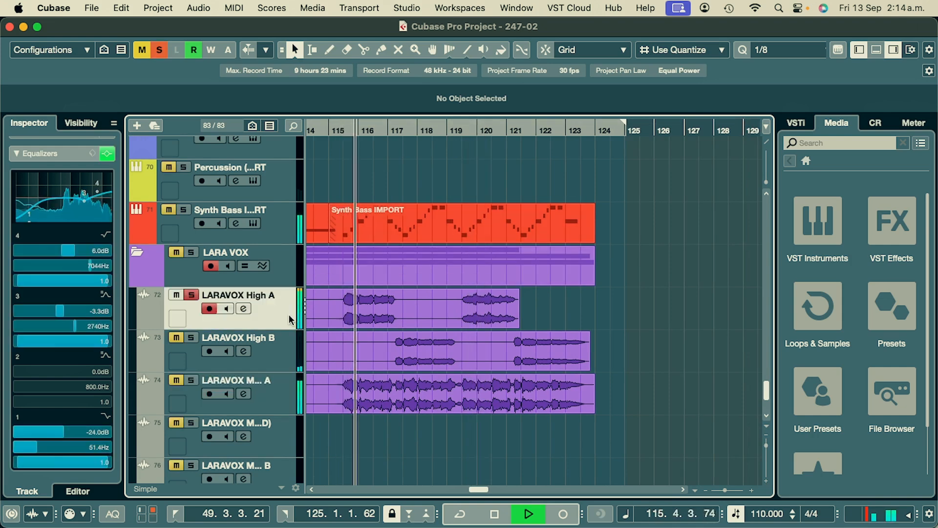
click(287, 361)
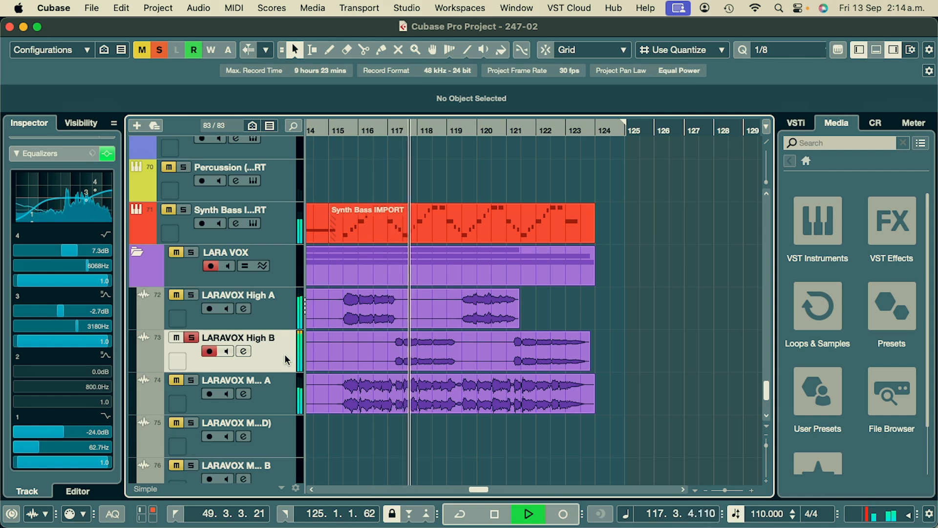
key(s)
key(space)
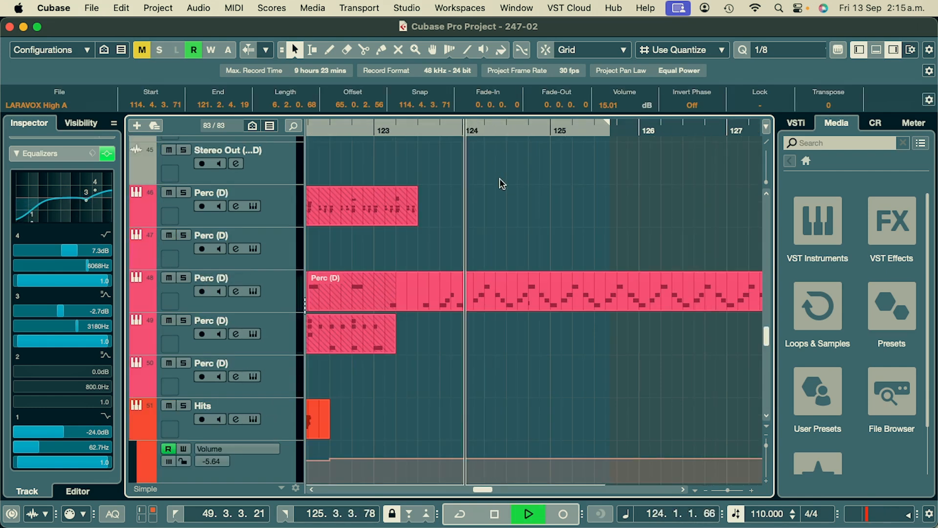
- Extend the right locator to bar 132 and stop playback
right_click(498, 182)
click(492, 180)
key(g)
key(g)
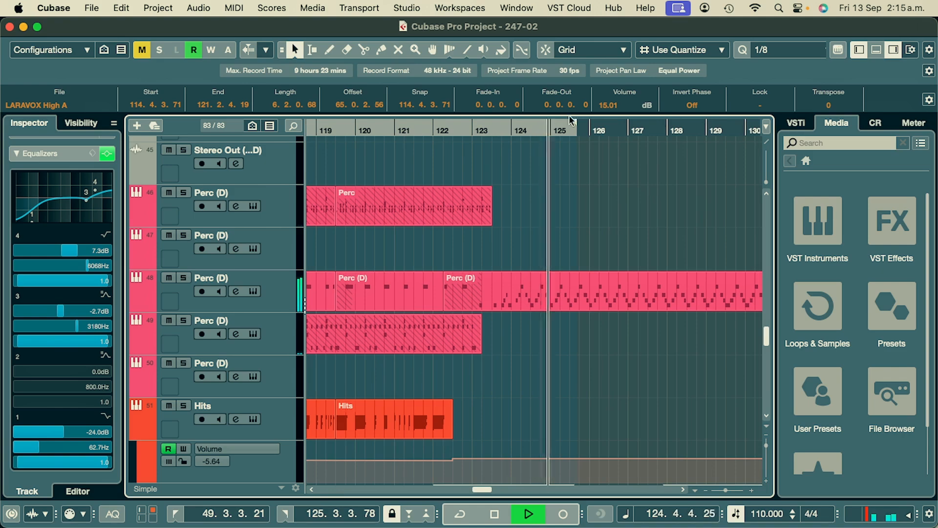
drag(576, 123, 604, 168)
key(space)
- Split the Vocalise vocal clip at 89.2.2.63, just ahead of its sung phrases, and select the part after the cut
scroll(737, 212, left, 5)
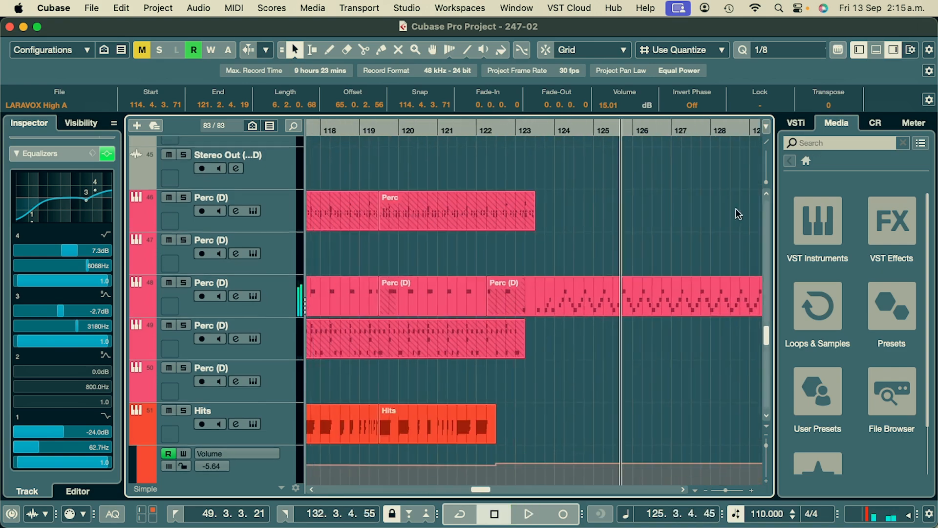
key(g)
key(g)
key(g)
scroll(570, 231, left, 3)
scroll(596, 262, down, 2)
scroll(562, 274, down, 15)
key(h)
key(h)
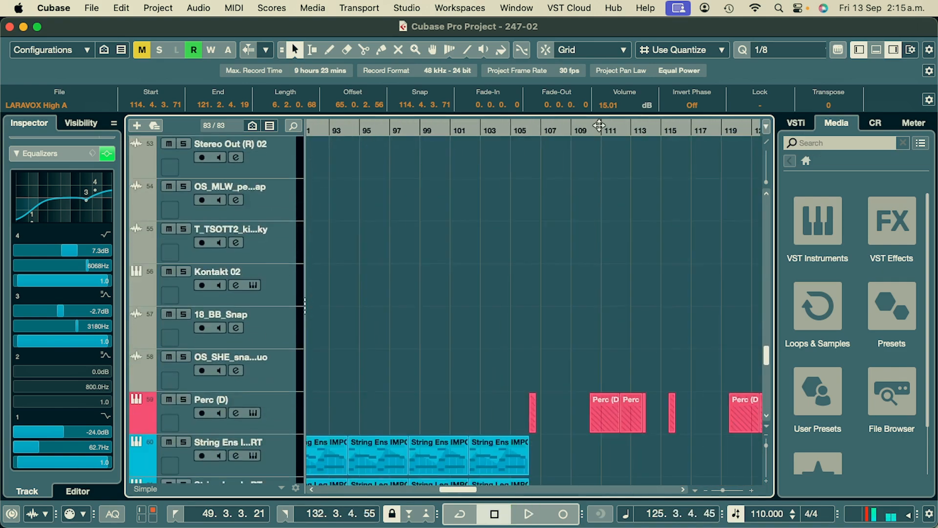
scroll(622, 222, down, 15)
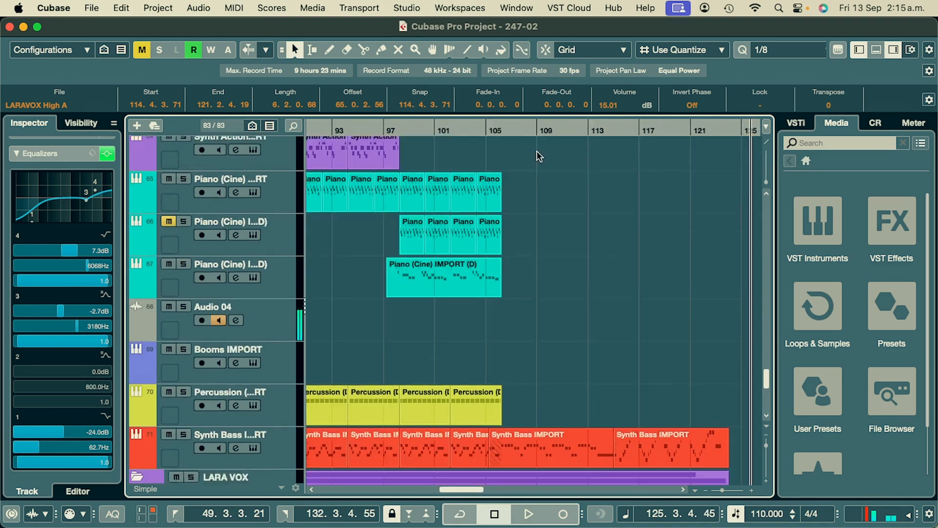
key(g)
click(411, 388)
scroll(398, 320, down, 4)
scroll(398, 315, left, 2)
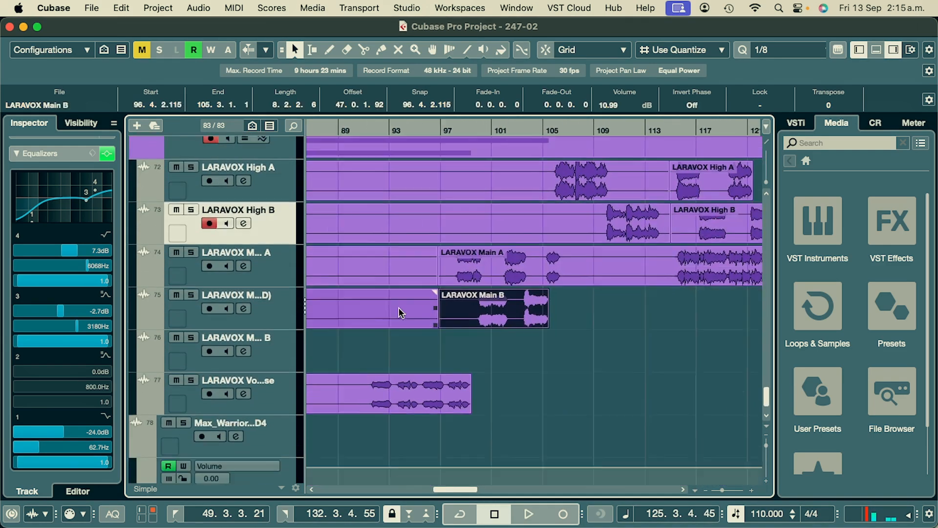
click(400, 376)
right_click(400, 376)
click(420, 371)
click(427, 373)
click(352, 375)
key(1)
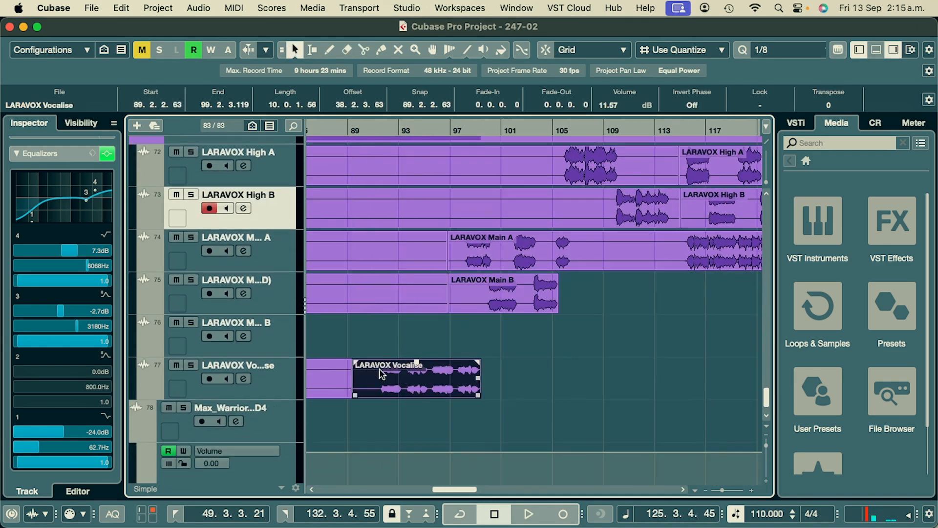
- Paste a copy of the Vocalise section at the playhead on its own track and move it to start at 123.1.2.13
click(279, 380)
key(super+v)
scroll(575, 344, right, 7)
key(space)
scroll(518, 365, up, 3)
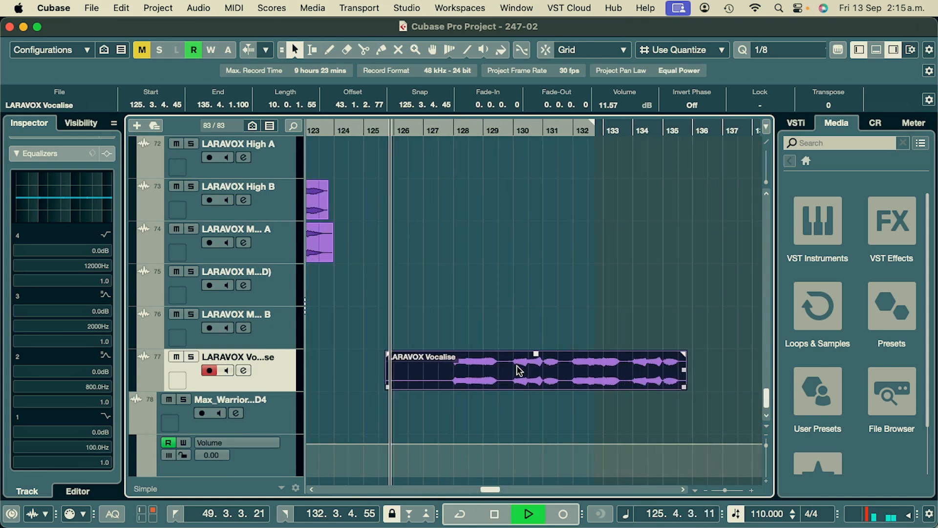
drag(519, 366, 442, 366)
scroll(447, 369, left, 1)
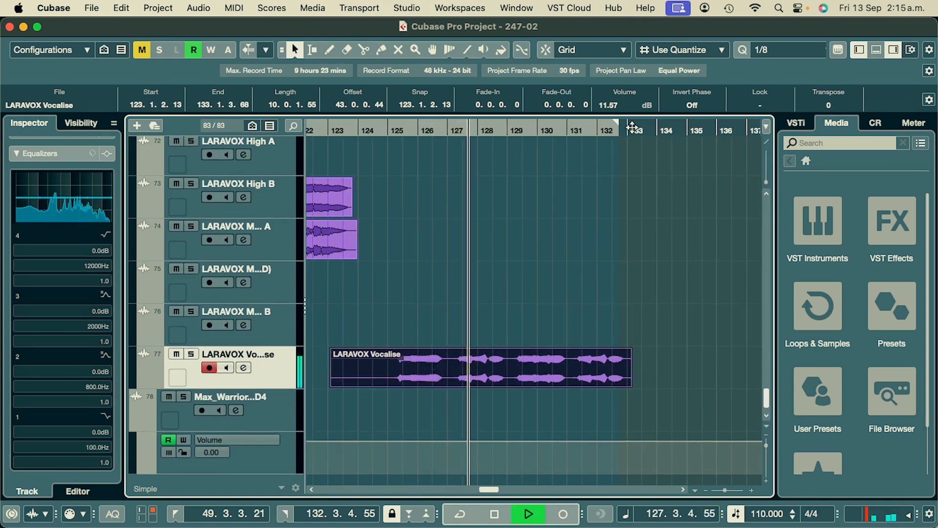
- Extend the right locator to bar 134 and on to 145.1.1.25 while playback continues
drag(619, 125, 665, 126)
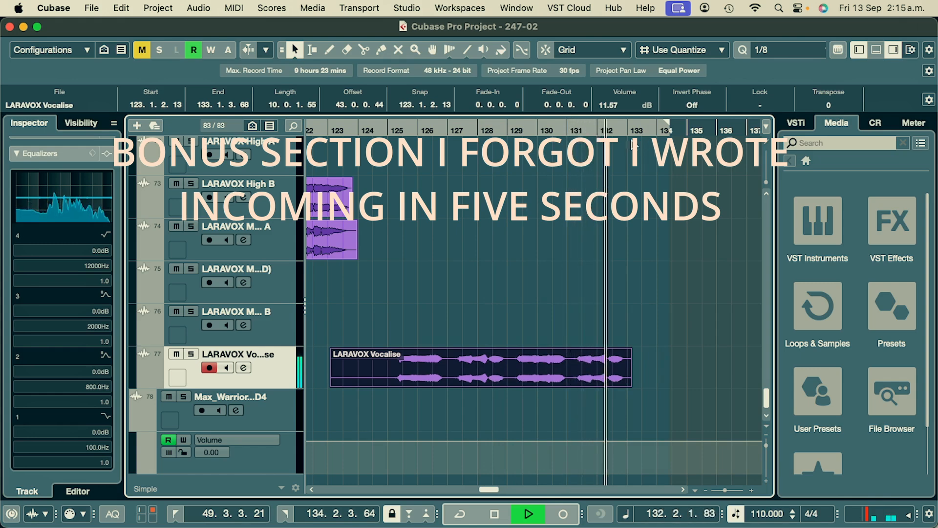
drag(666, 125, 760, 143)
- Examine the string, piano, booms, percussion and synth bass parts of the section from bar 133 during playback
scroll(477, 190, up, 10)
scroll(476, 191, up, 4)
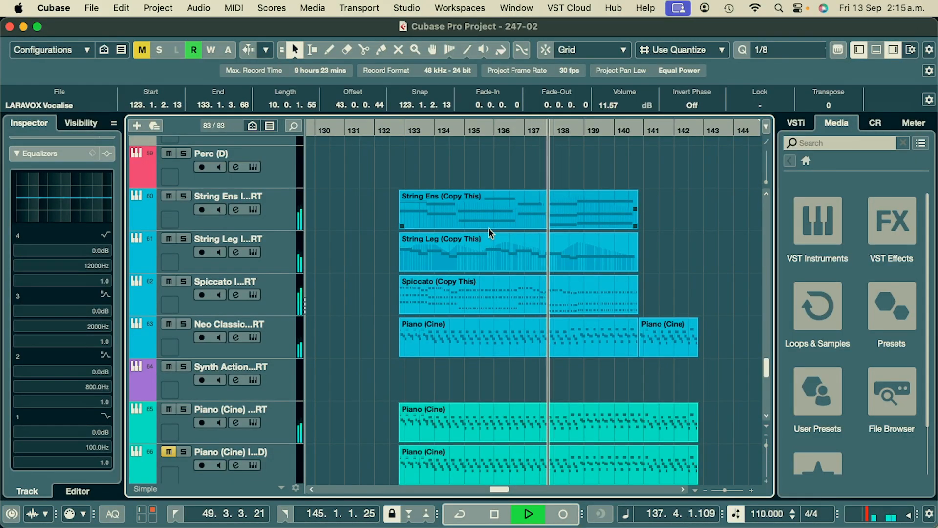
scroll(489, 228, down, 3)
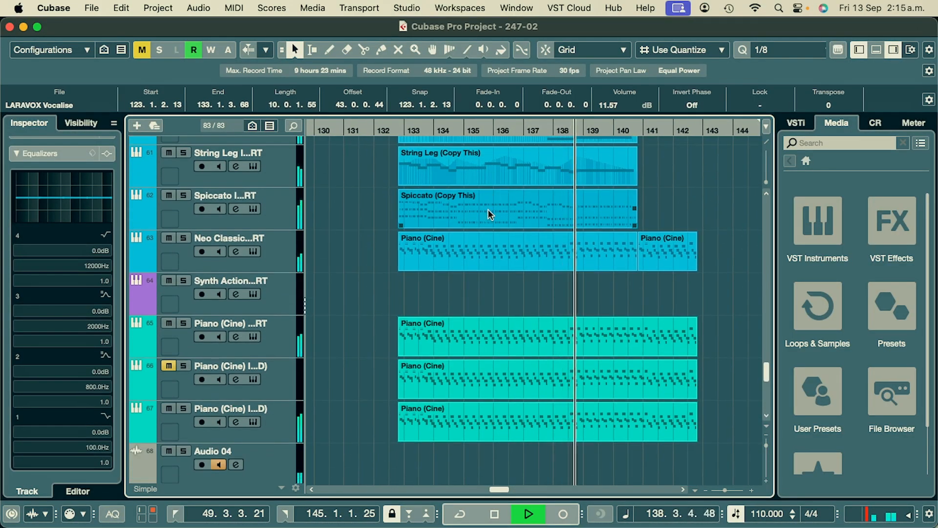
scroll(487, 209, down, 2)
scroll(494, 195, down, 5)
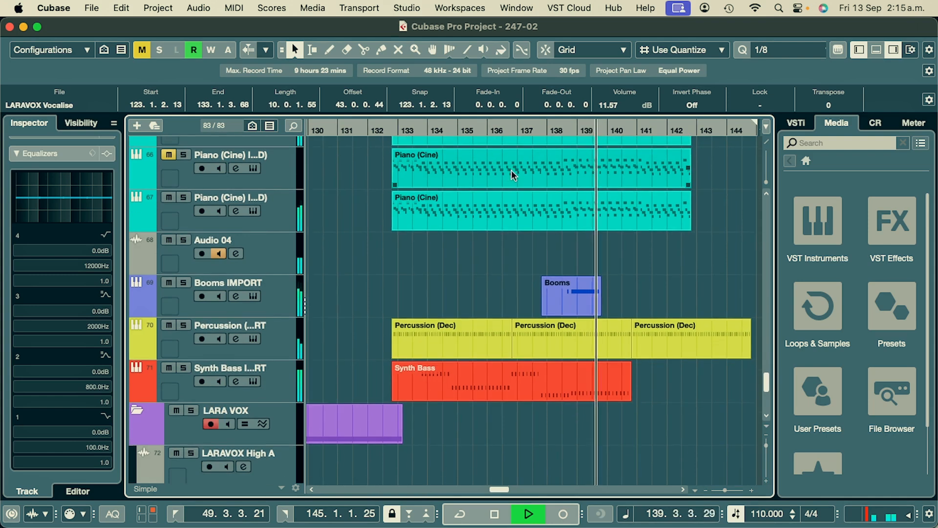
scroll(493, 191, up, 2)
scroll(489, 197, right, 3)
scroll(487, 199, right, 1)
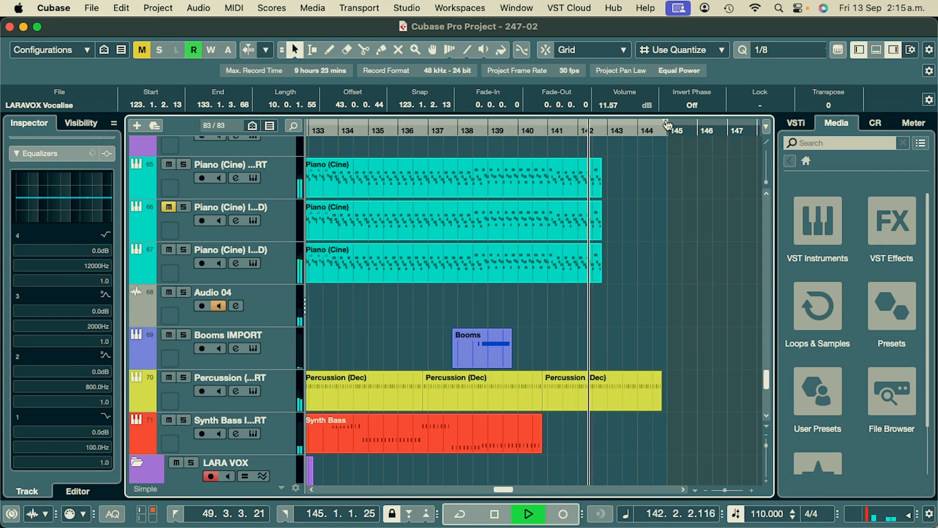
- Extend the right locator to 145.4.3.108, split the last Percussion (Dec) clip at 142.4.2.8 where the piano ends, and delete its remainder
drag(667, 125, 694, 125)
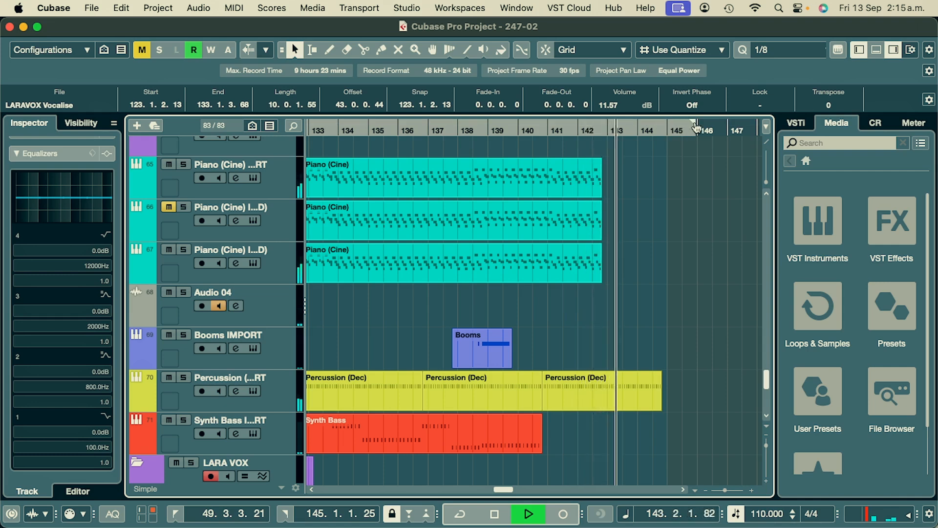
click(546, 129)
scroll(576, 268, up, 5)
right_click(576, 268)
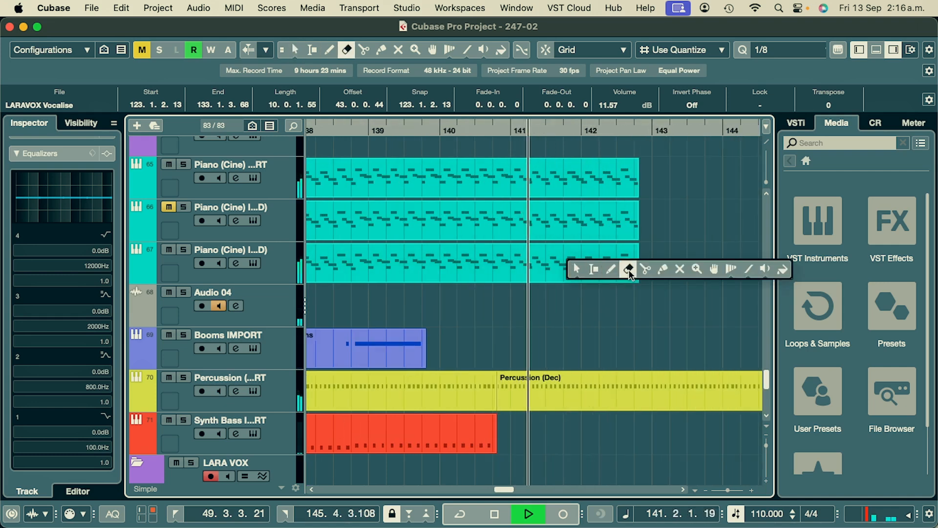
click(644, 269)
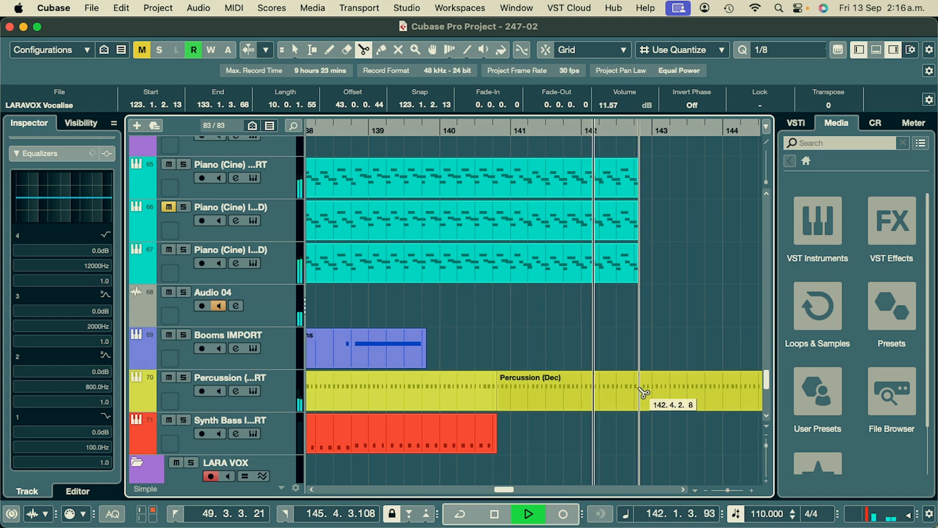
click(641, 391)
key(1)
click(672, 389)
key(Delete)
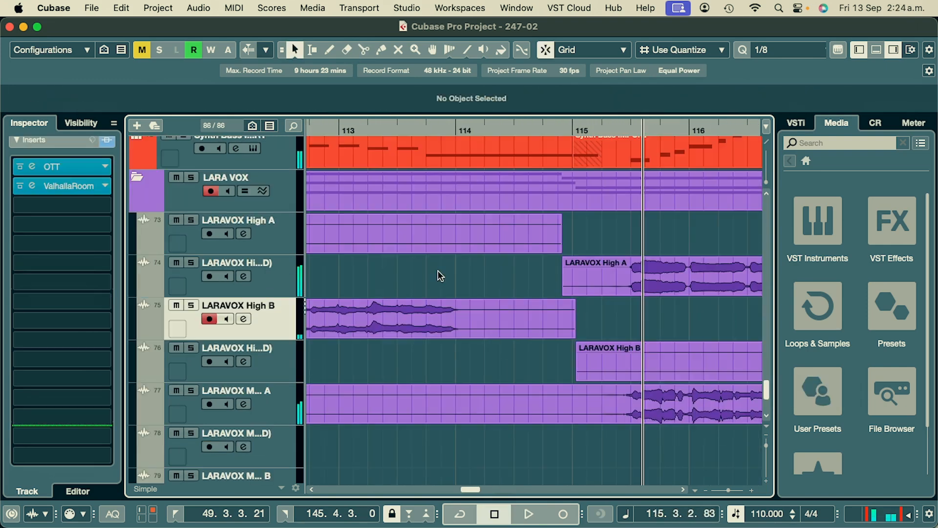
- Split the LARAVOX High B clip at 114.1.1.0, where the vocal ends, and delete the silent remainder up to bar 115
drag(439, 275, 470, 270)
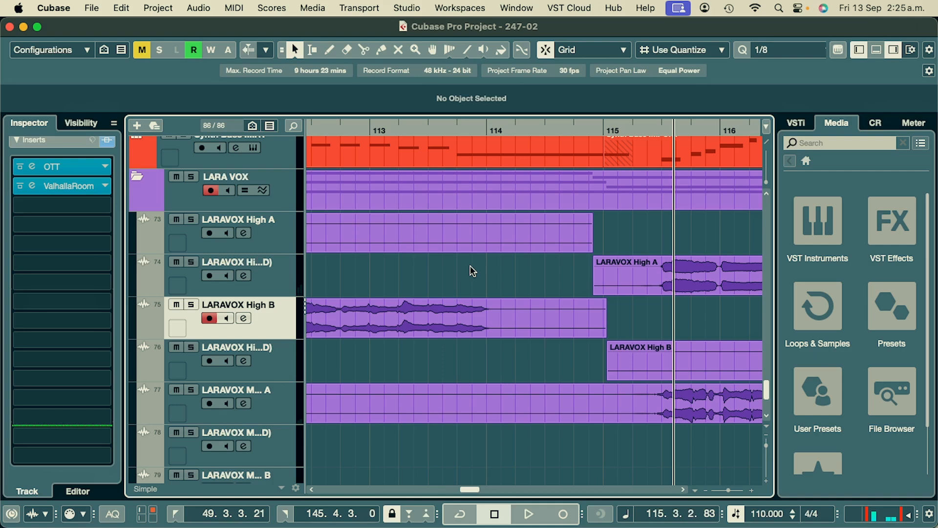
right_click(470, 265)
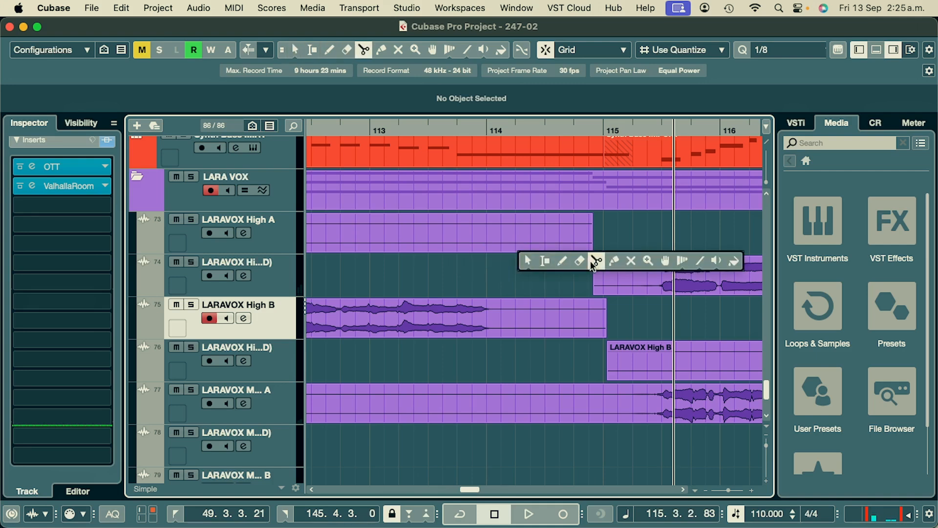
click(592, 261)
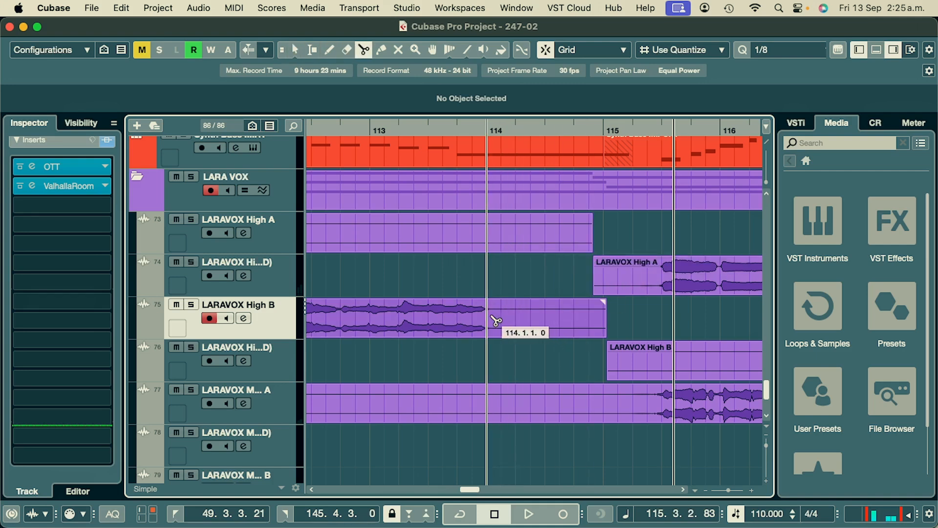
click(495, 319)
key(1)
click(513, 326)
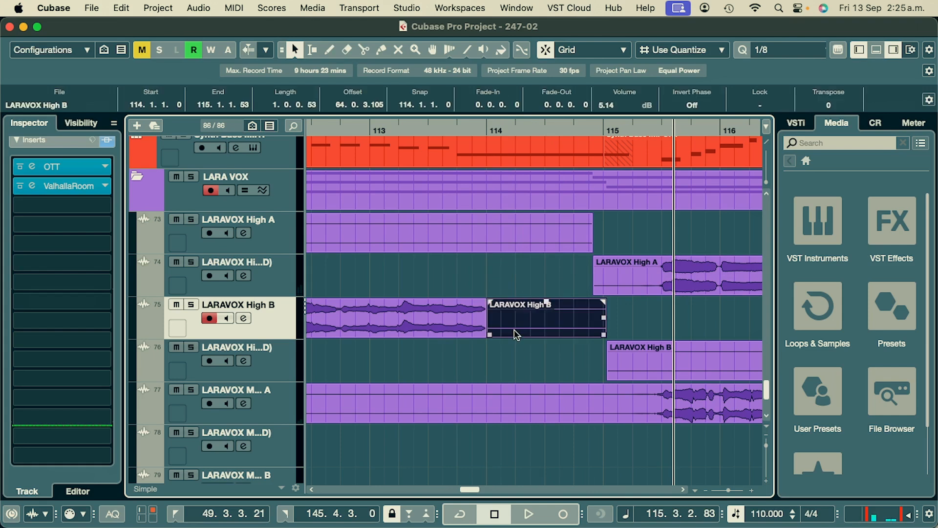
key(Delete)
- Play back the trimmed ending of the LARAVOX High B clip from 113.3.1.0, stopping just after bar 114
click(429, 130)
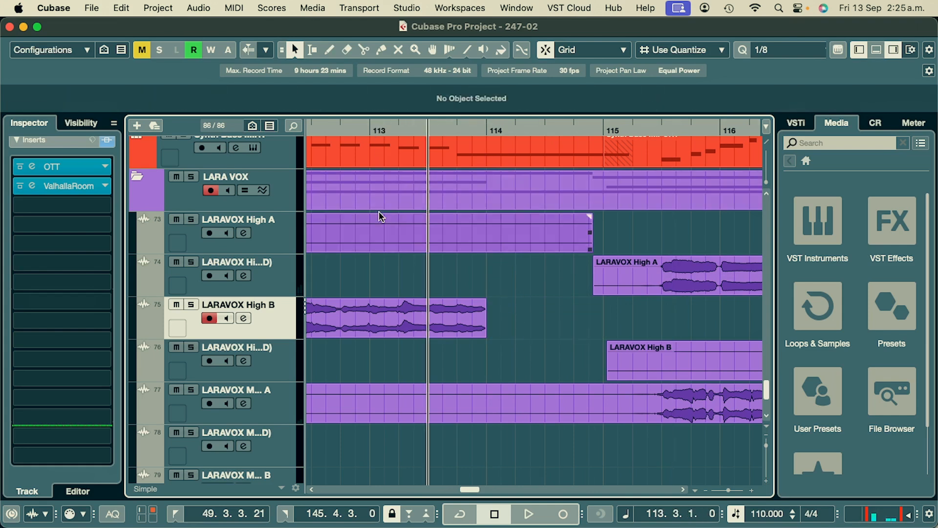
key(space)
key(space)
- Write automation during playback that raises ValhallaRoom's Depth on LARAVOX High B to 100% just before bar 114
scroll(457, 319, down, 3)
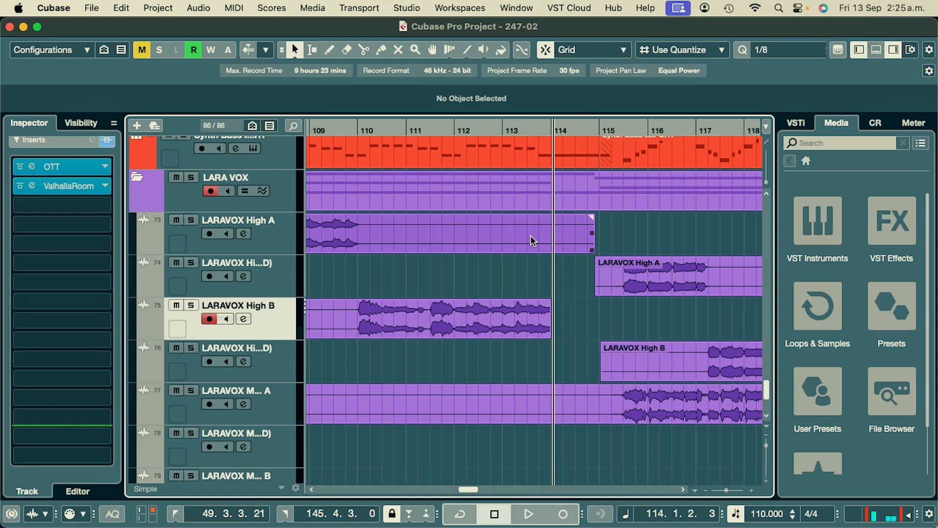
scroll(467, 240, right, 3)
scroll(467, 240, up, 1)
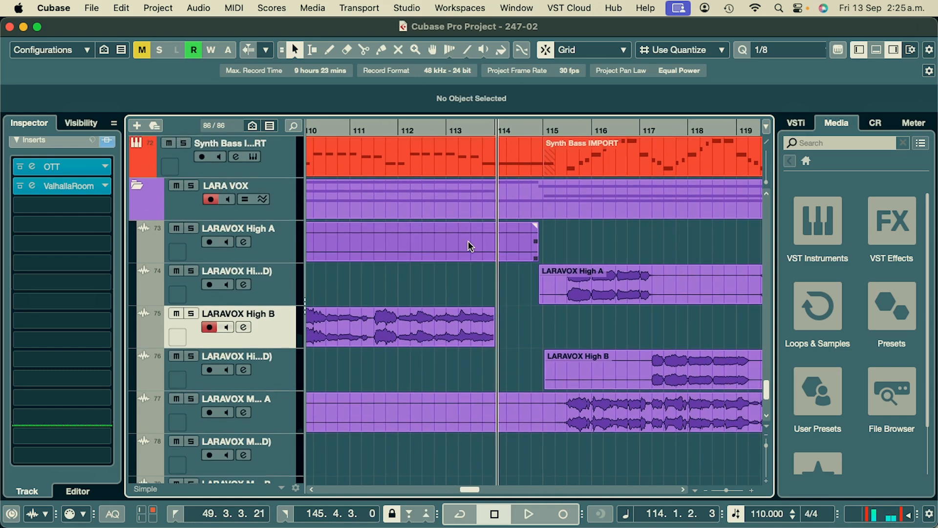
scroll(467, 250, left, 3)
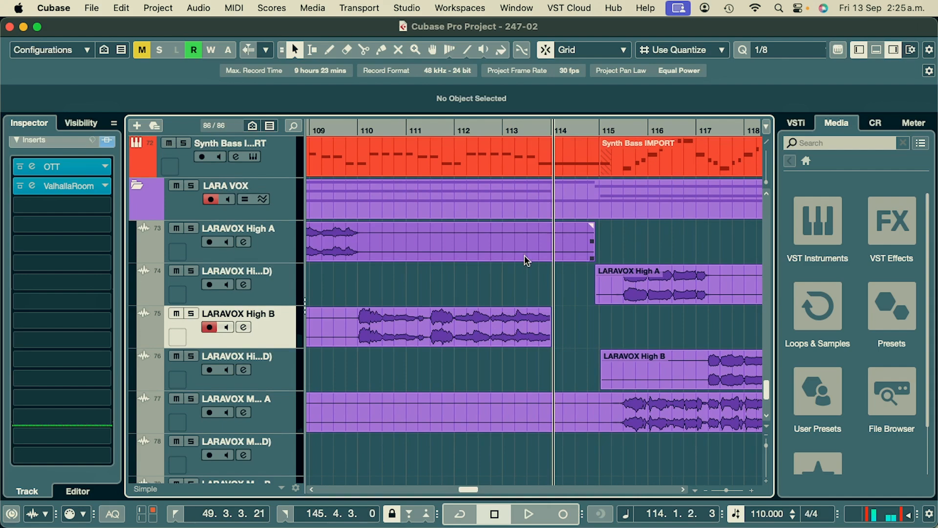
scroll(523, 255, right, 3)
scroll(461, 267, up, 1)
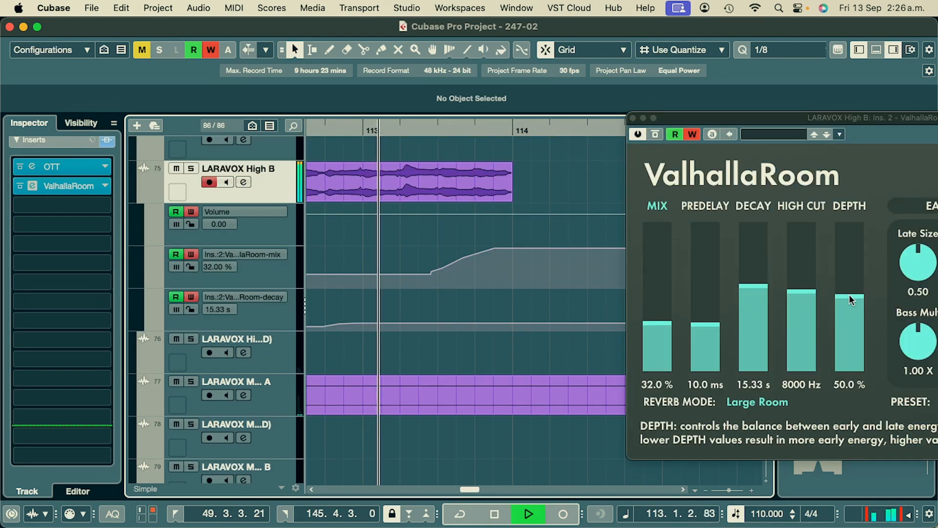
drag(850, 299, 856, 194)
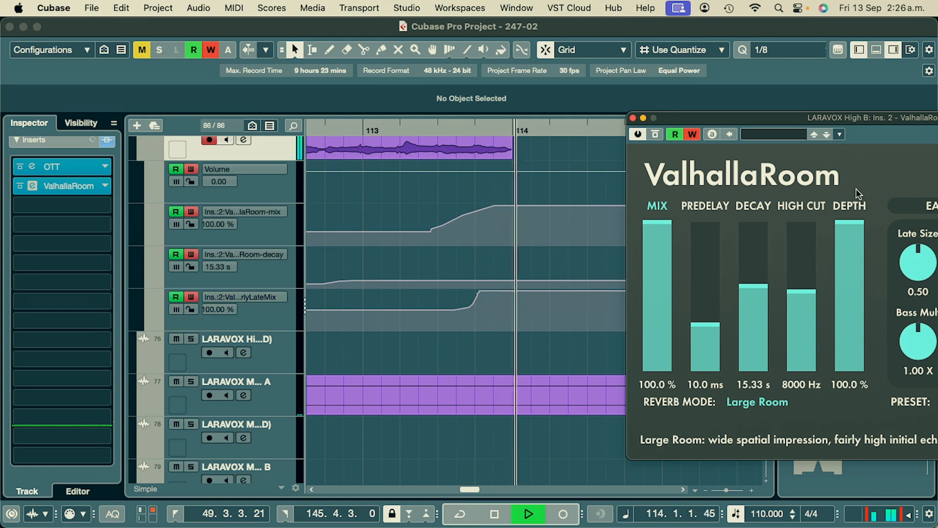